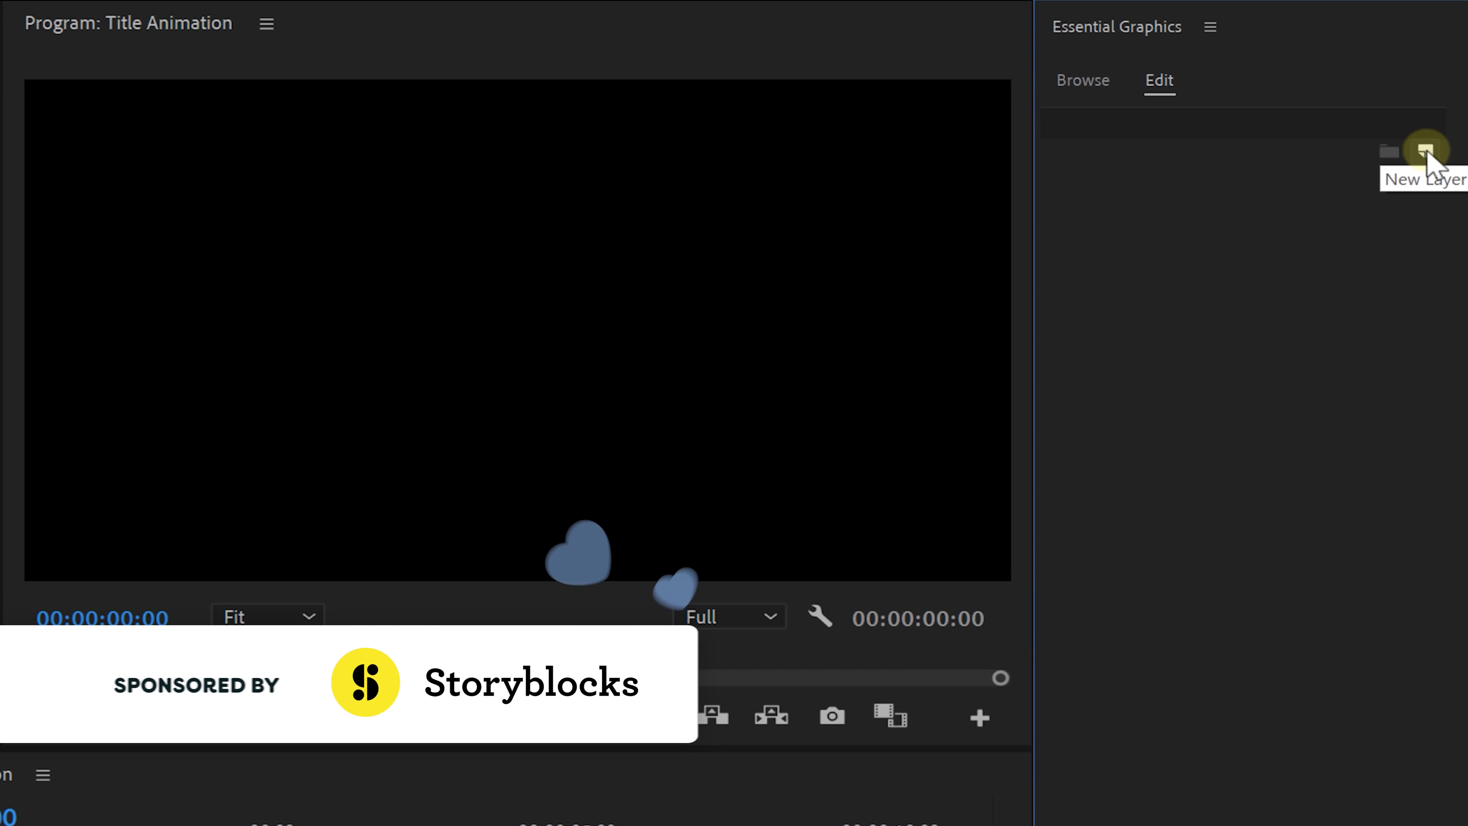
- Add a rectangle shape layer and scale it up to about 1410 so it fills the frame
left_click(1427, 152)
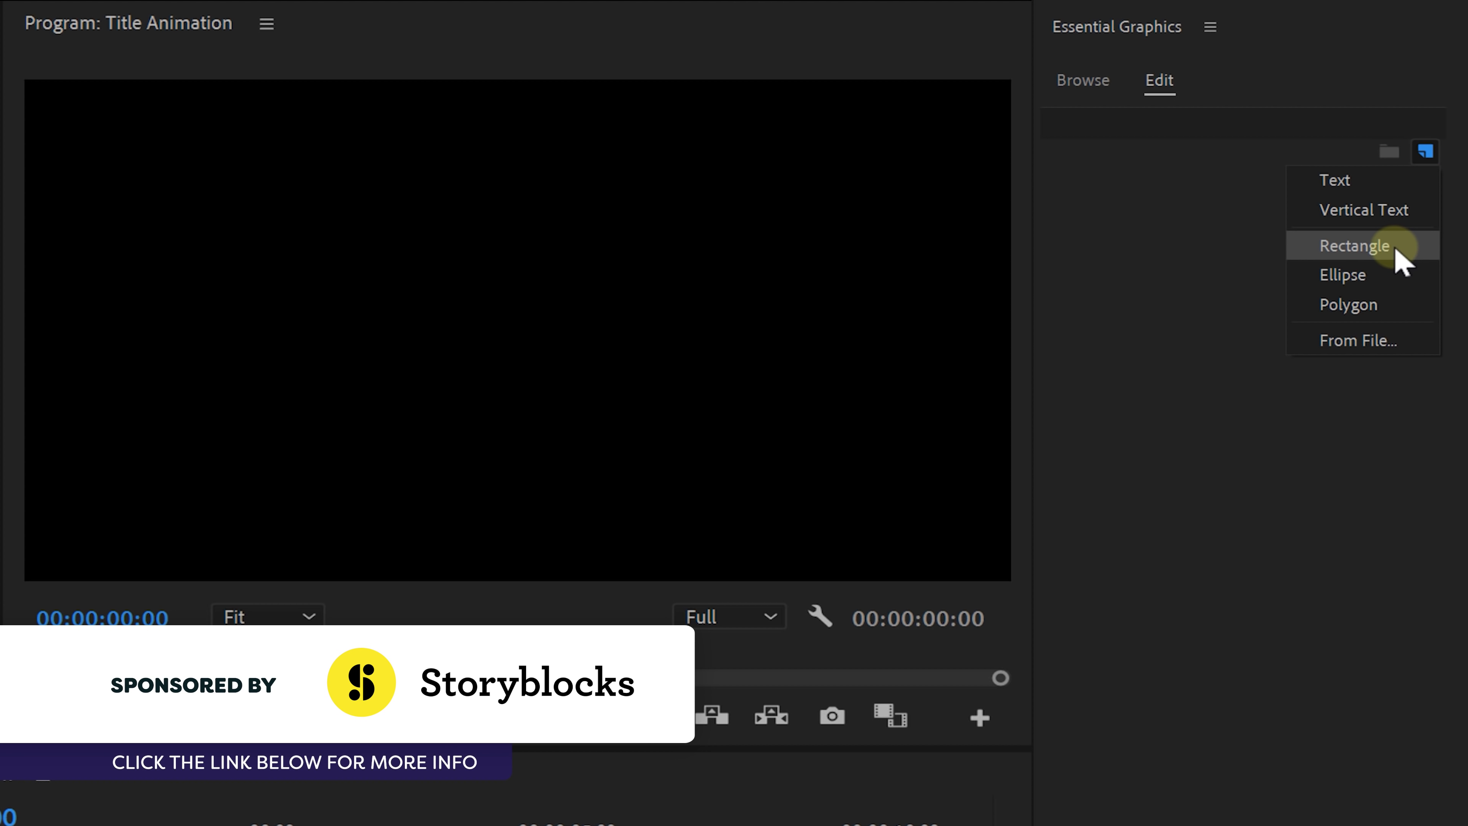
left_click(1354, 246)
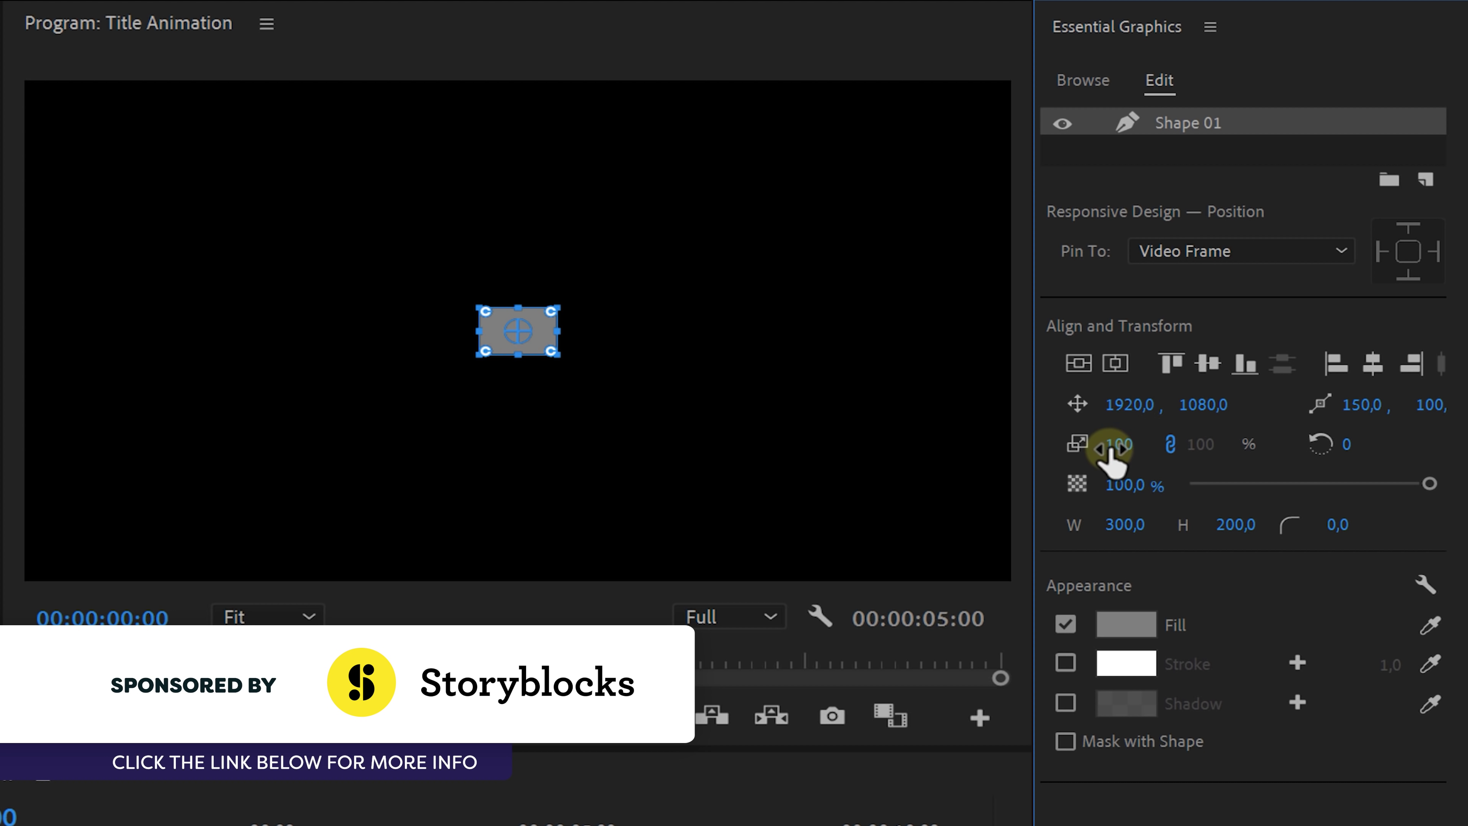
left_click_drag(1111, 457, 1284, 412)
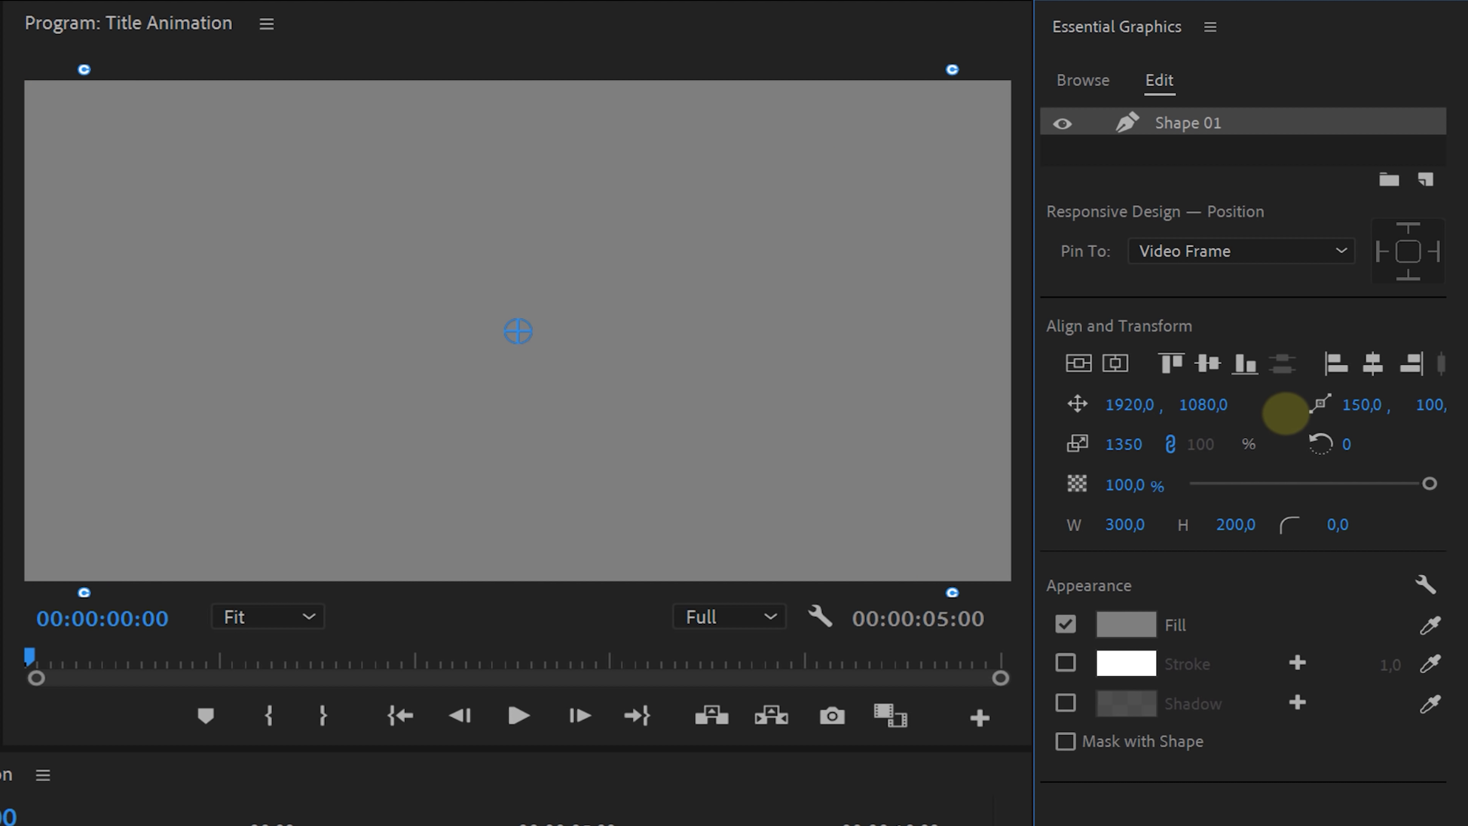
- Set the rectangle's fill to bright yellow FFBD00
left_click(1149, 636)
left_click_drag(595, 341, 609, 378)
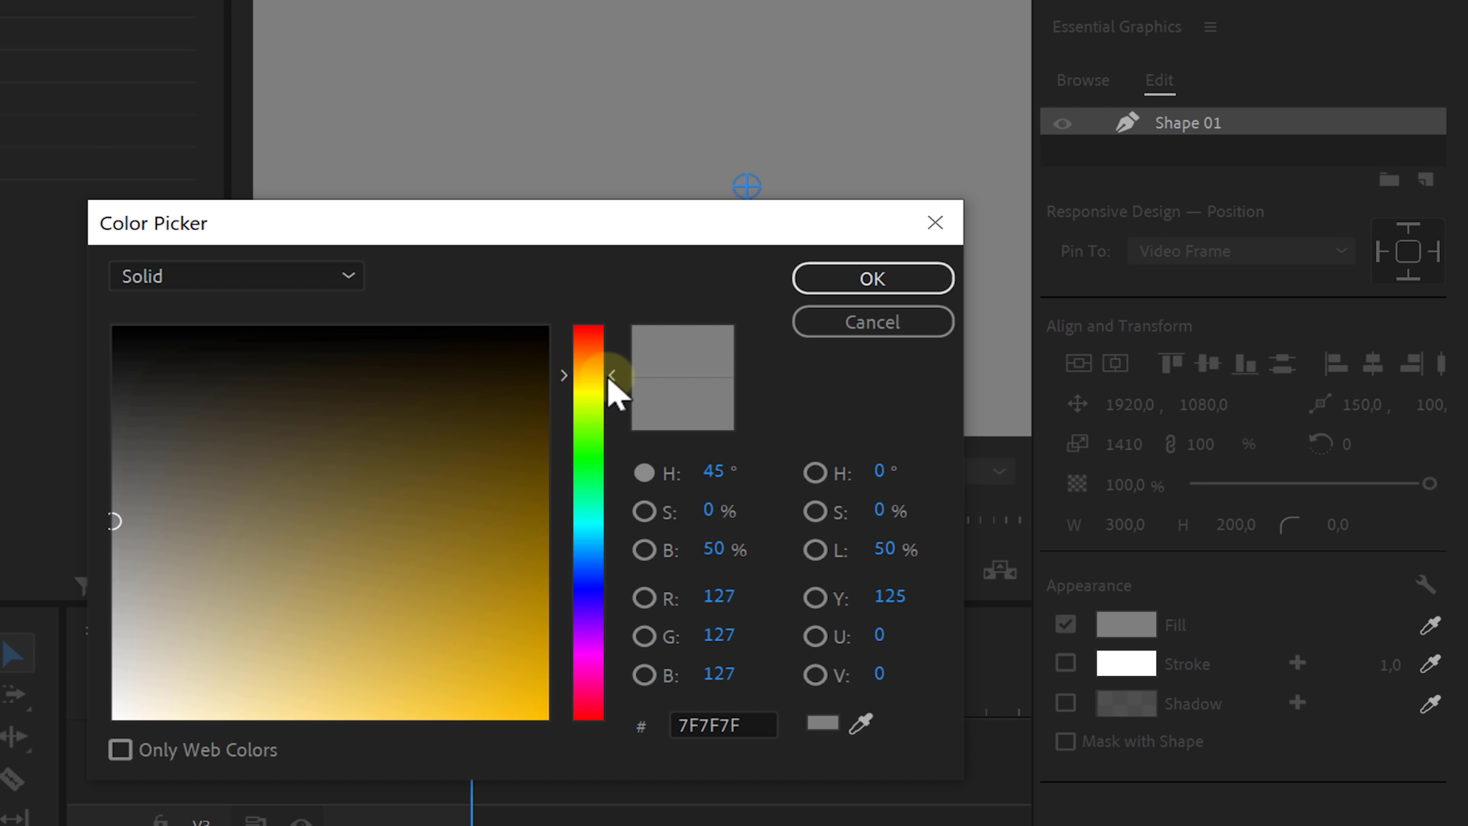
mouse_move(416, 442)
left_mouse_down()
mouse_move(426, 495)
mouse_move(526, 695)
left_mouse_up()
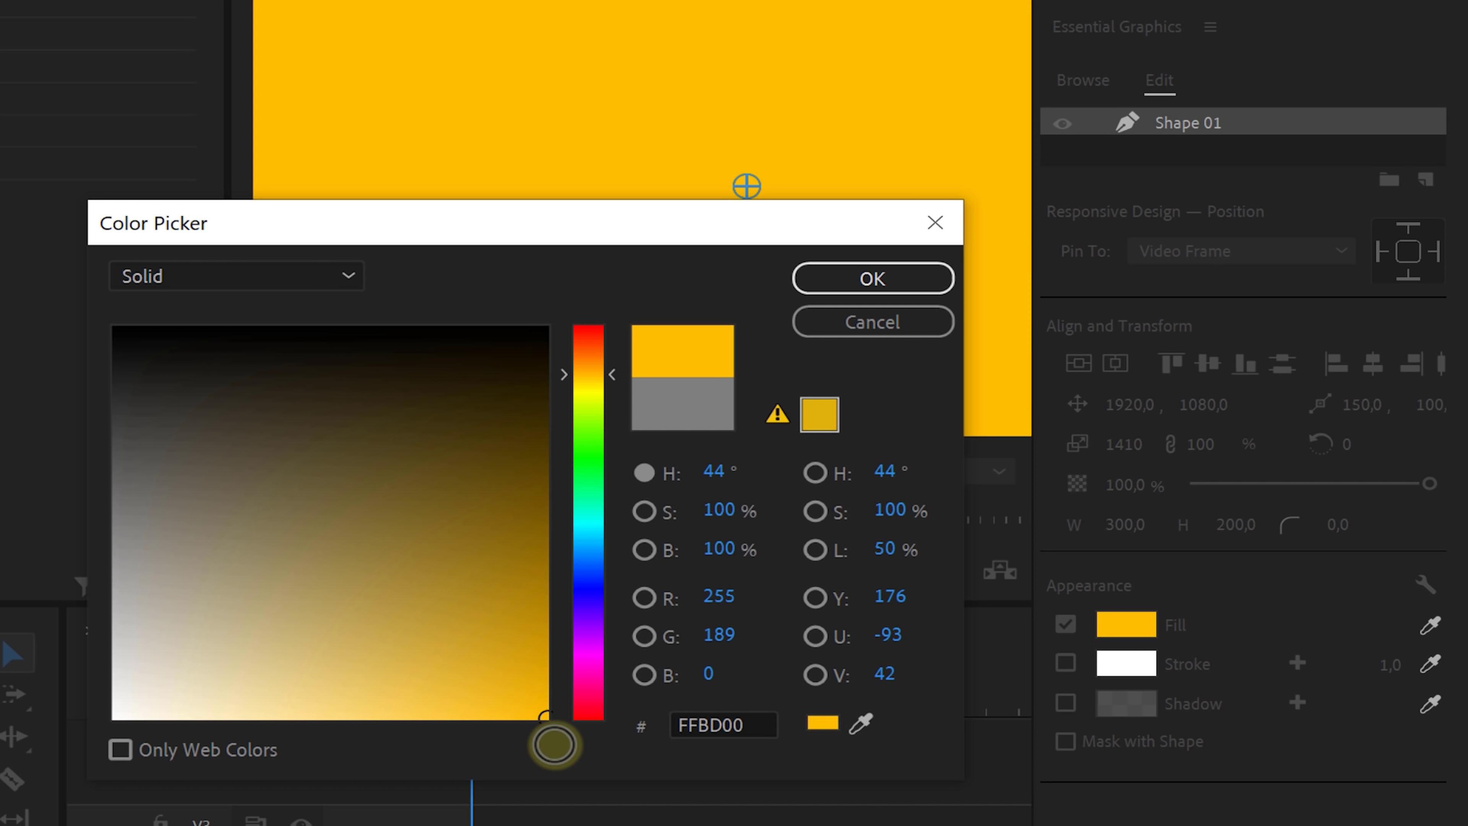
left_click(827, 285)
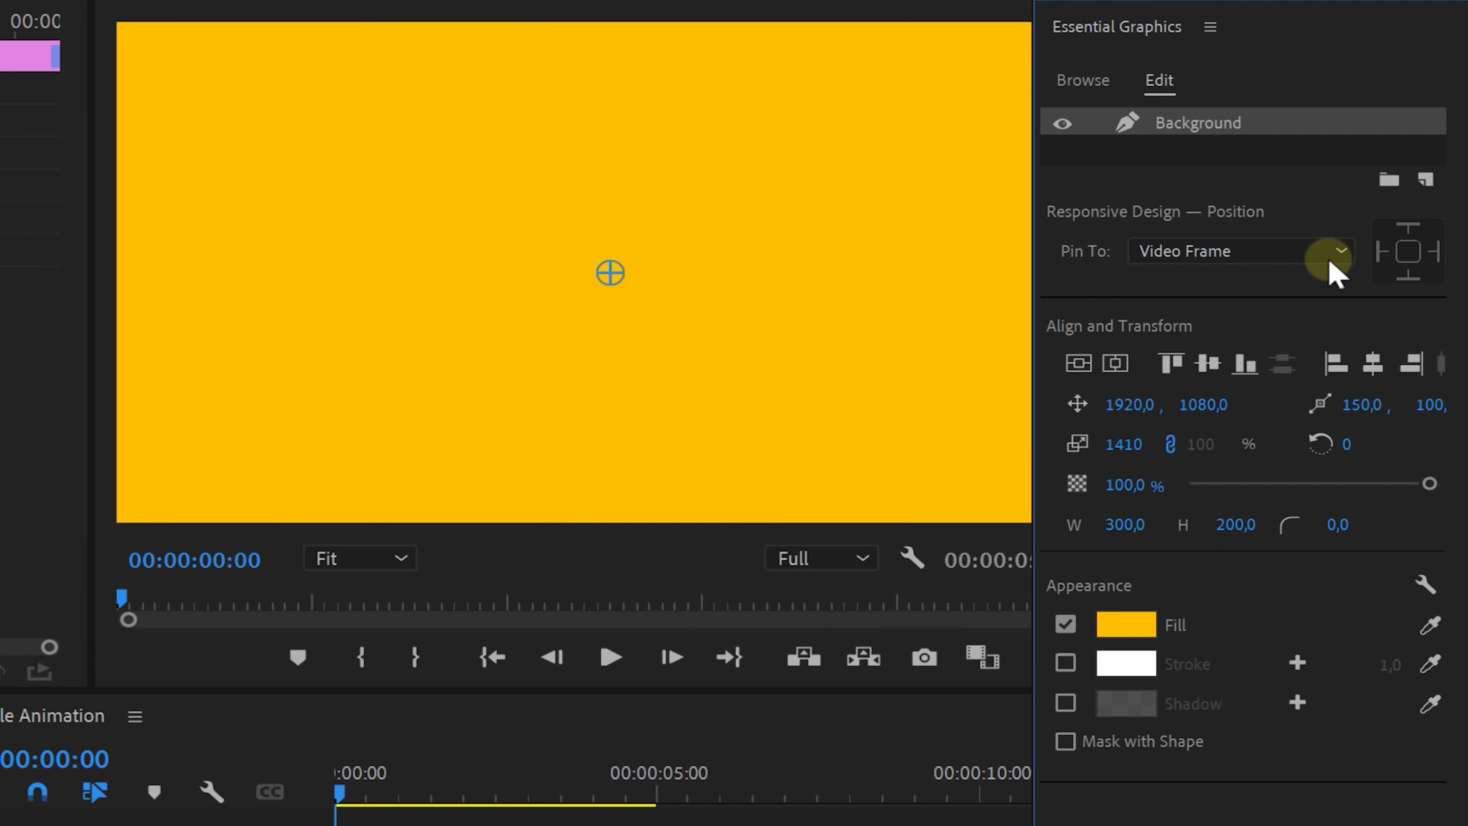
- Add an ellipse shape layer with a white fill
left_click(1423, 180)
left_click(1343, 303)
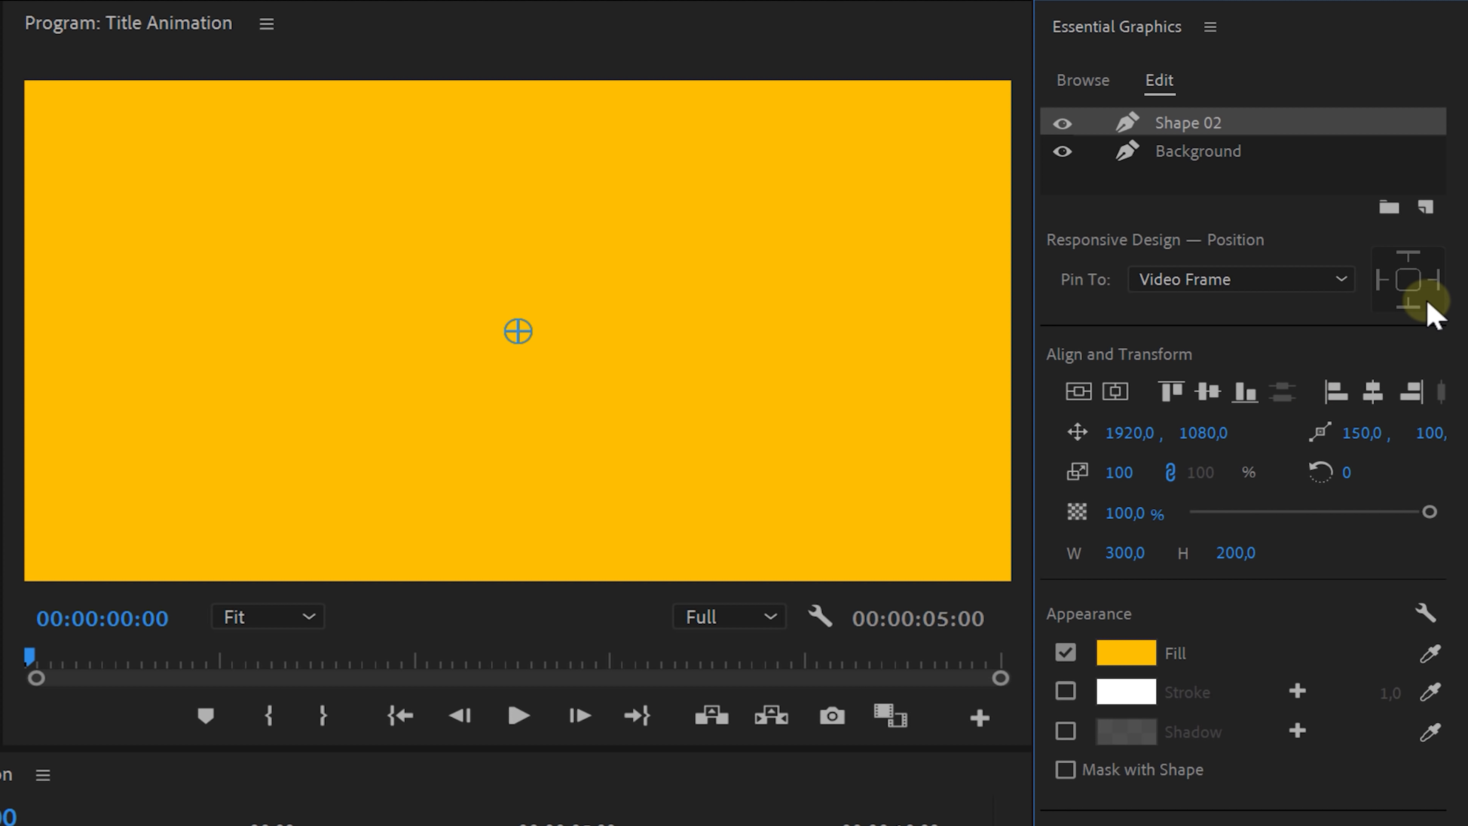
left_click(1127, 653)
left_click_drag(459, 547, 114, 717)
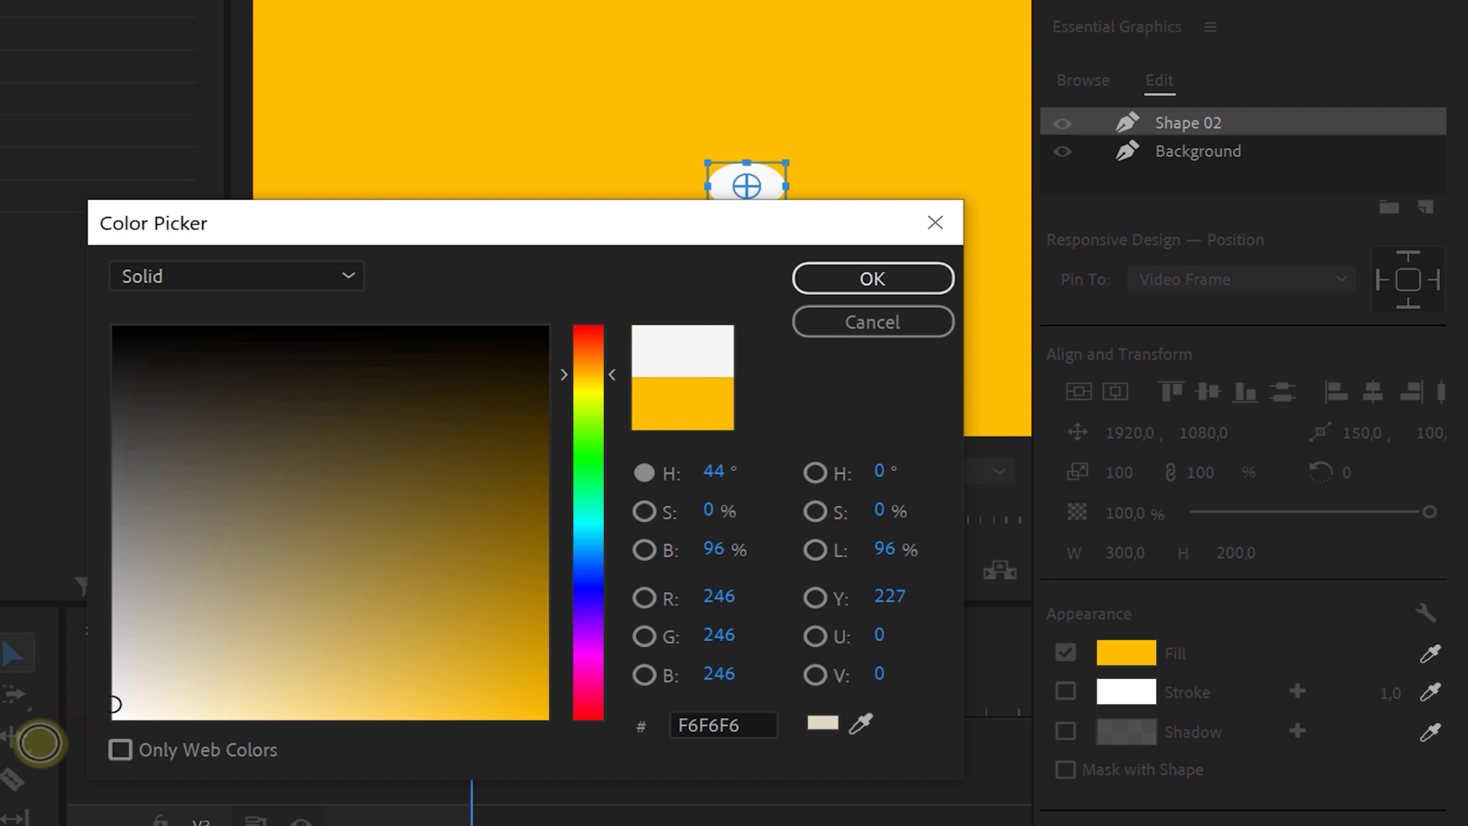
left_click(846, 285)
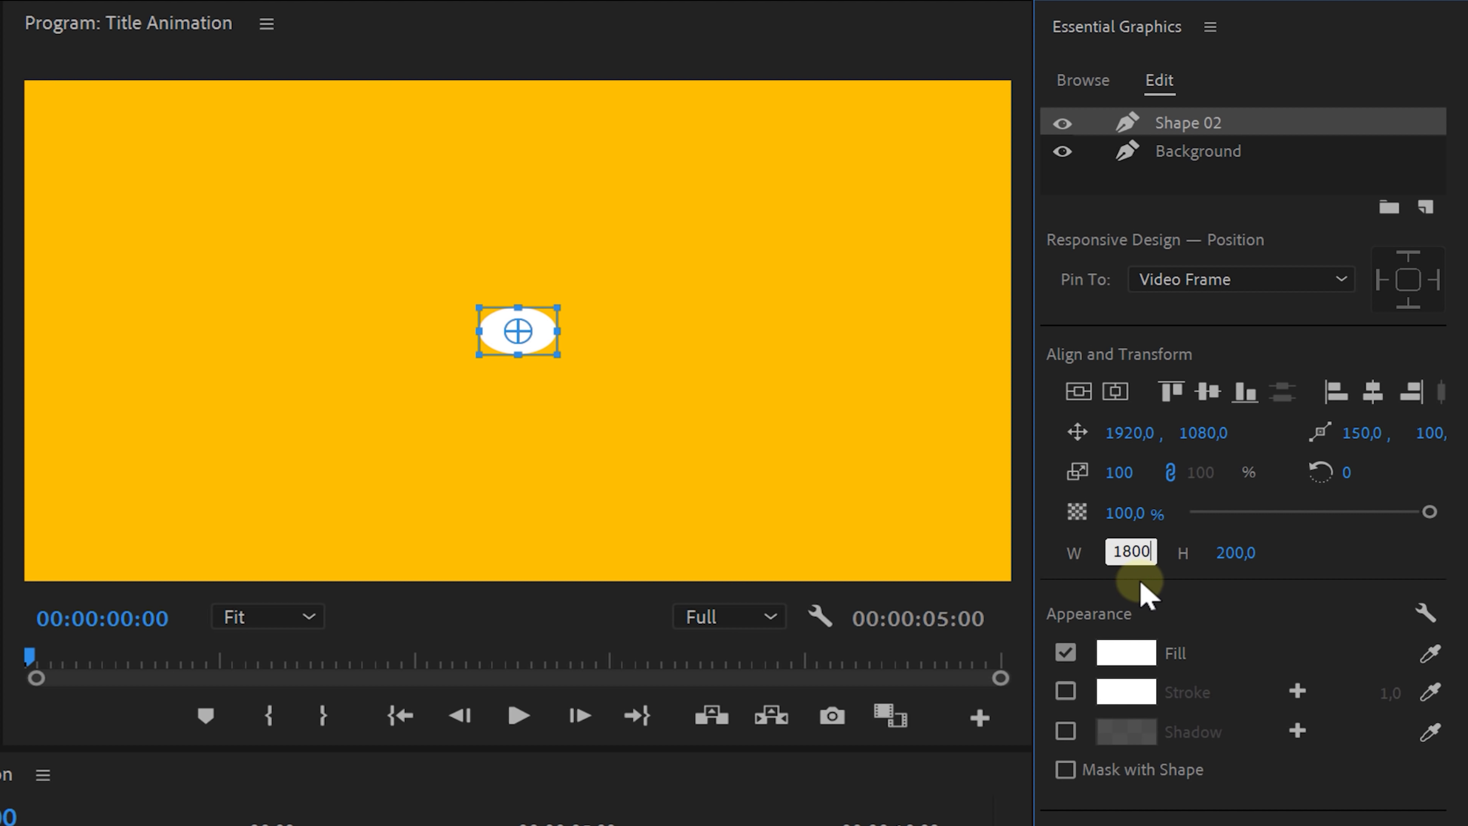
- Set the ellipse width to 1800 and begin entering its height
type("1800")
key("Return")
left_click(1226, 554)
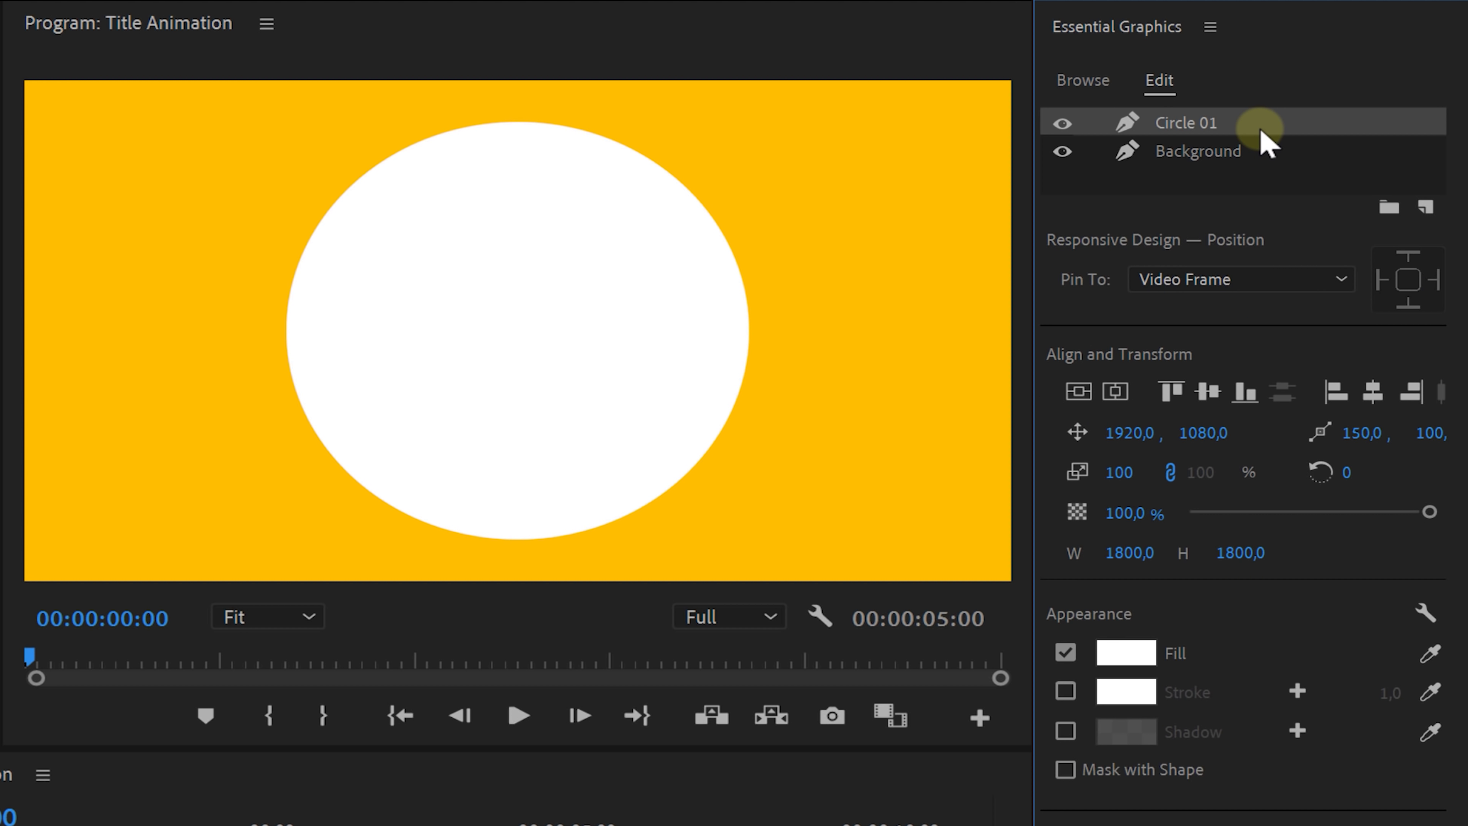
- Duplicate the circle layer twice with copy and paste
key("ctrl+c")
key("ctrl+v")
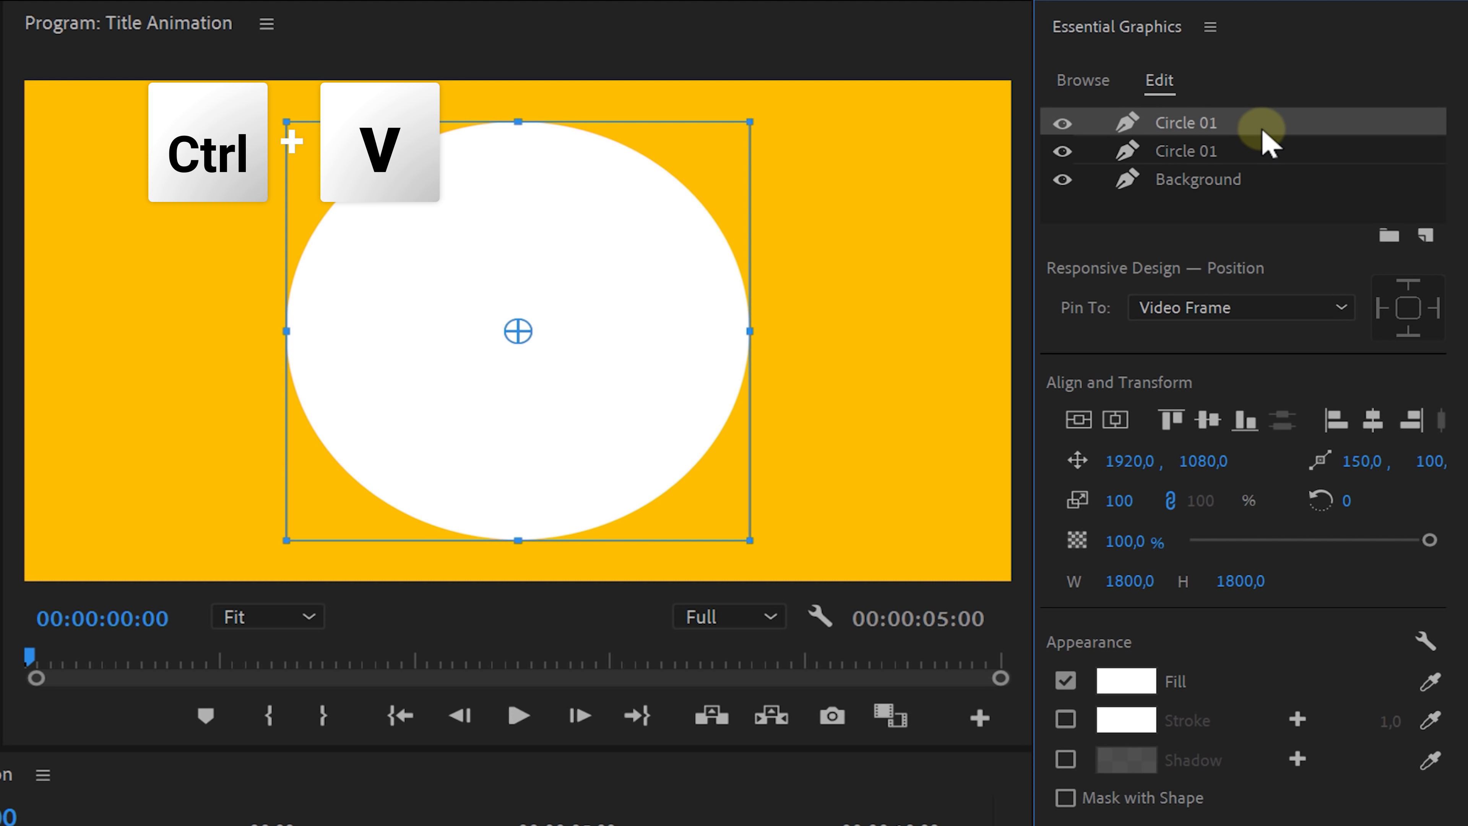
key("ctrl+v")
- Make Circle 02 a yellow 1500×1500 ring and Circle 03 a white 1200×1200 circle
left_click(1212, 149)
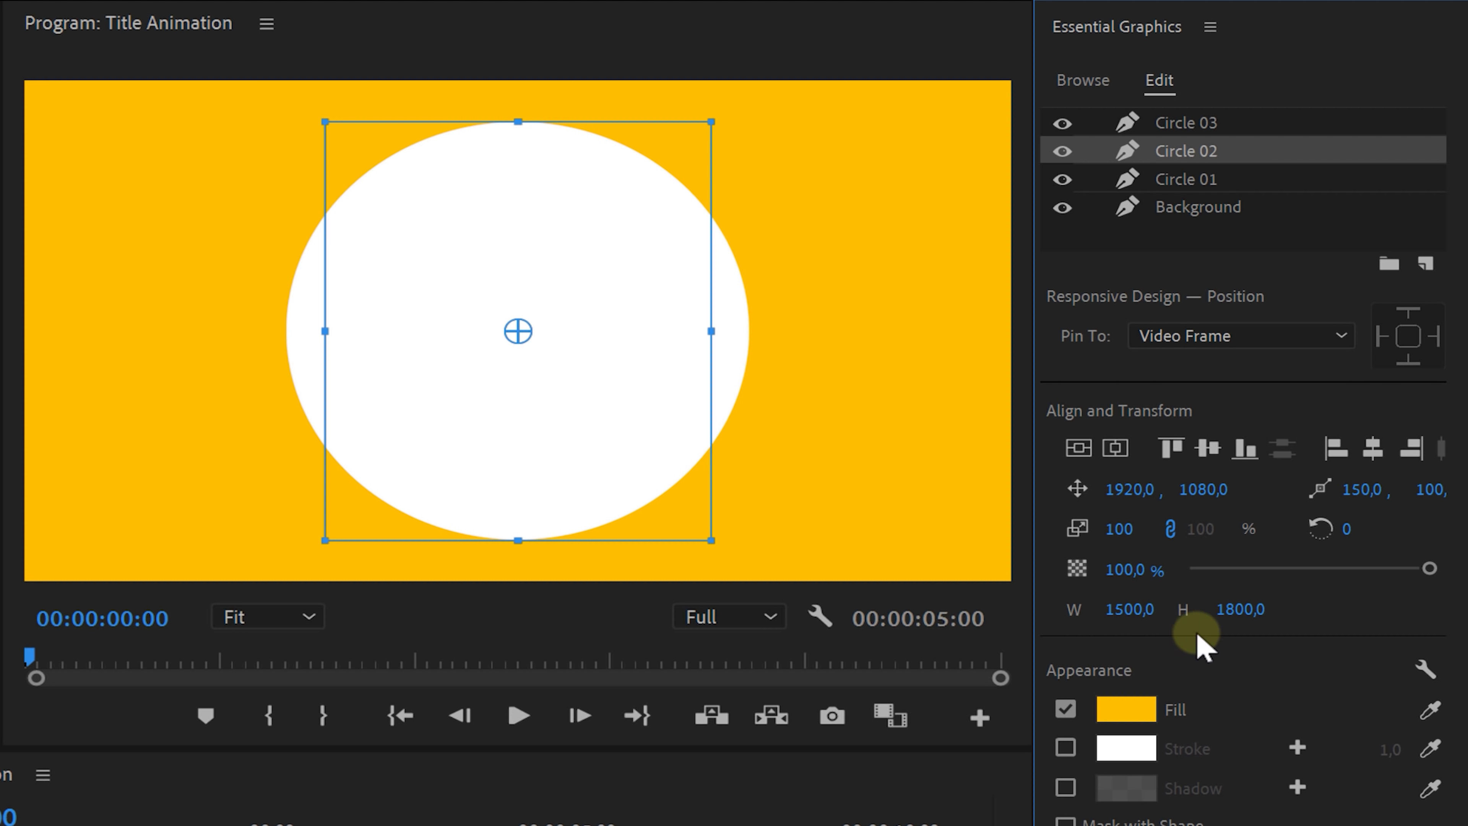
left_click(1191, 124)
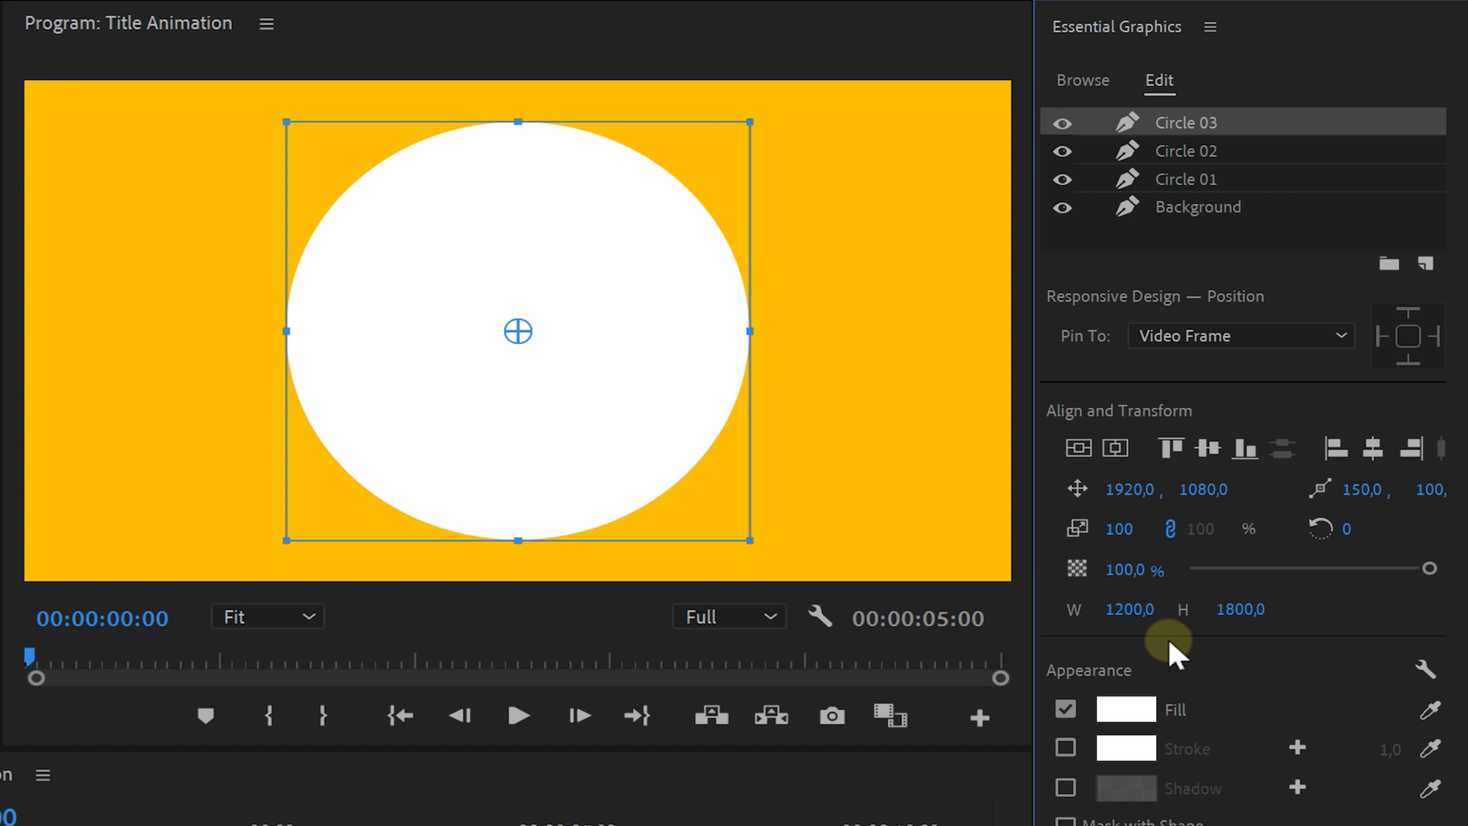
type("00")
key("Return")
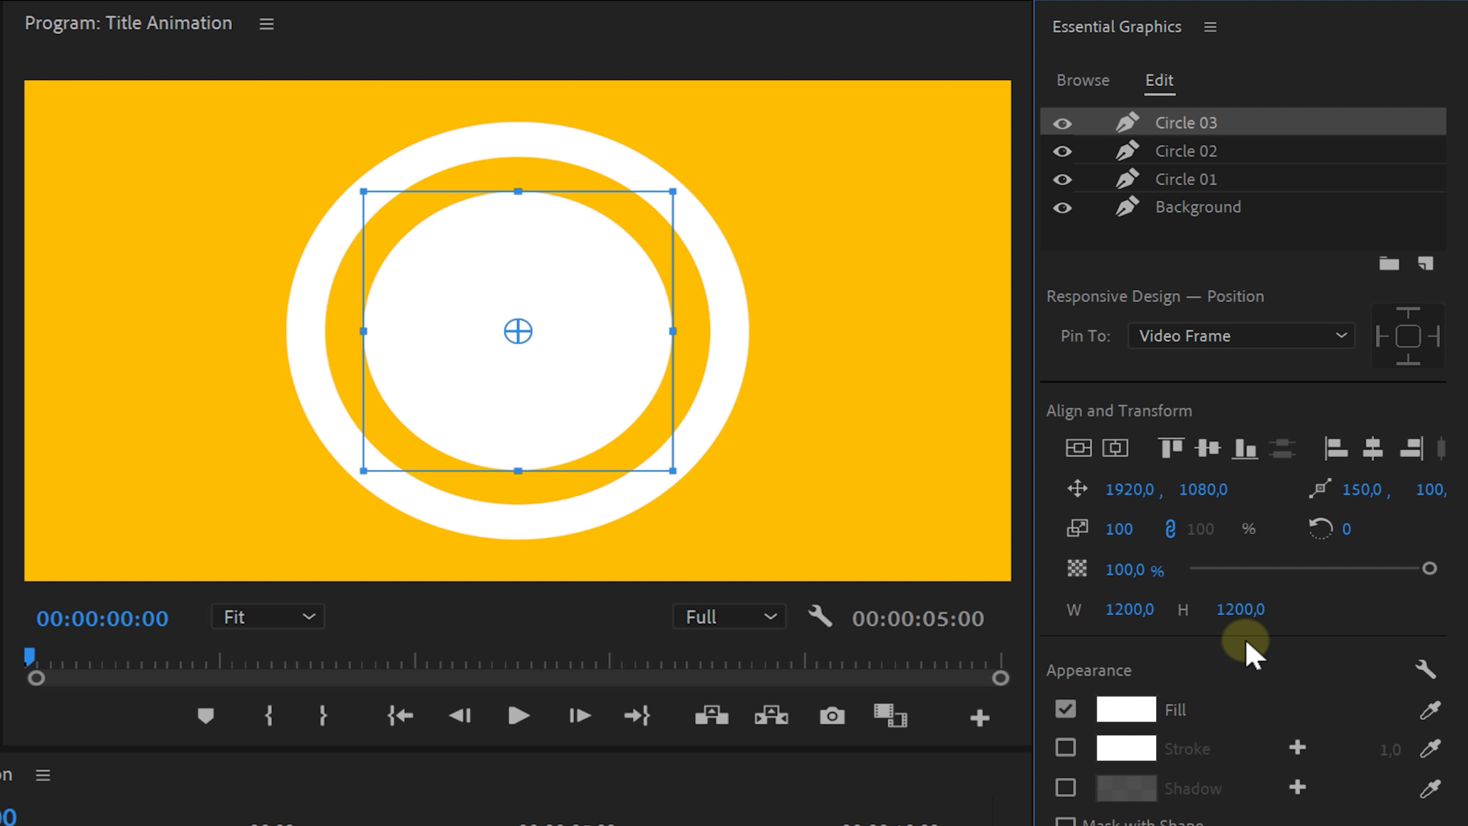
- Add a PREMIERE BASICS text layer and raise its font size
left_click(1255, 549)
left_click(1426, 265)
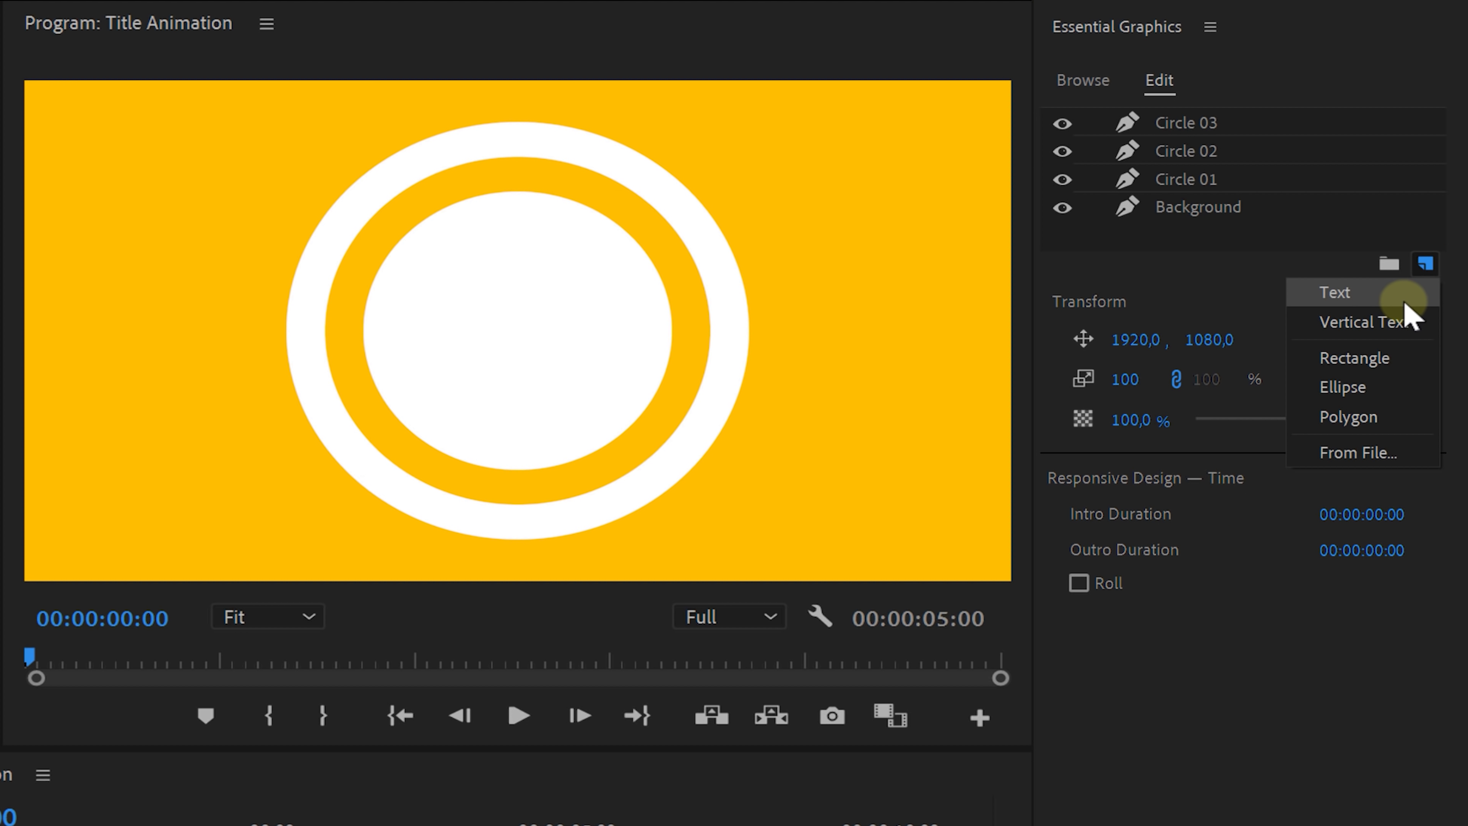
left_click(1405, 299)
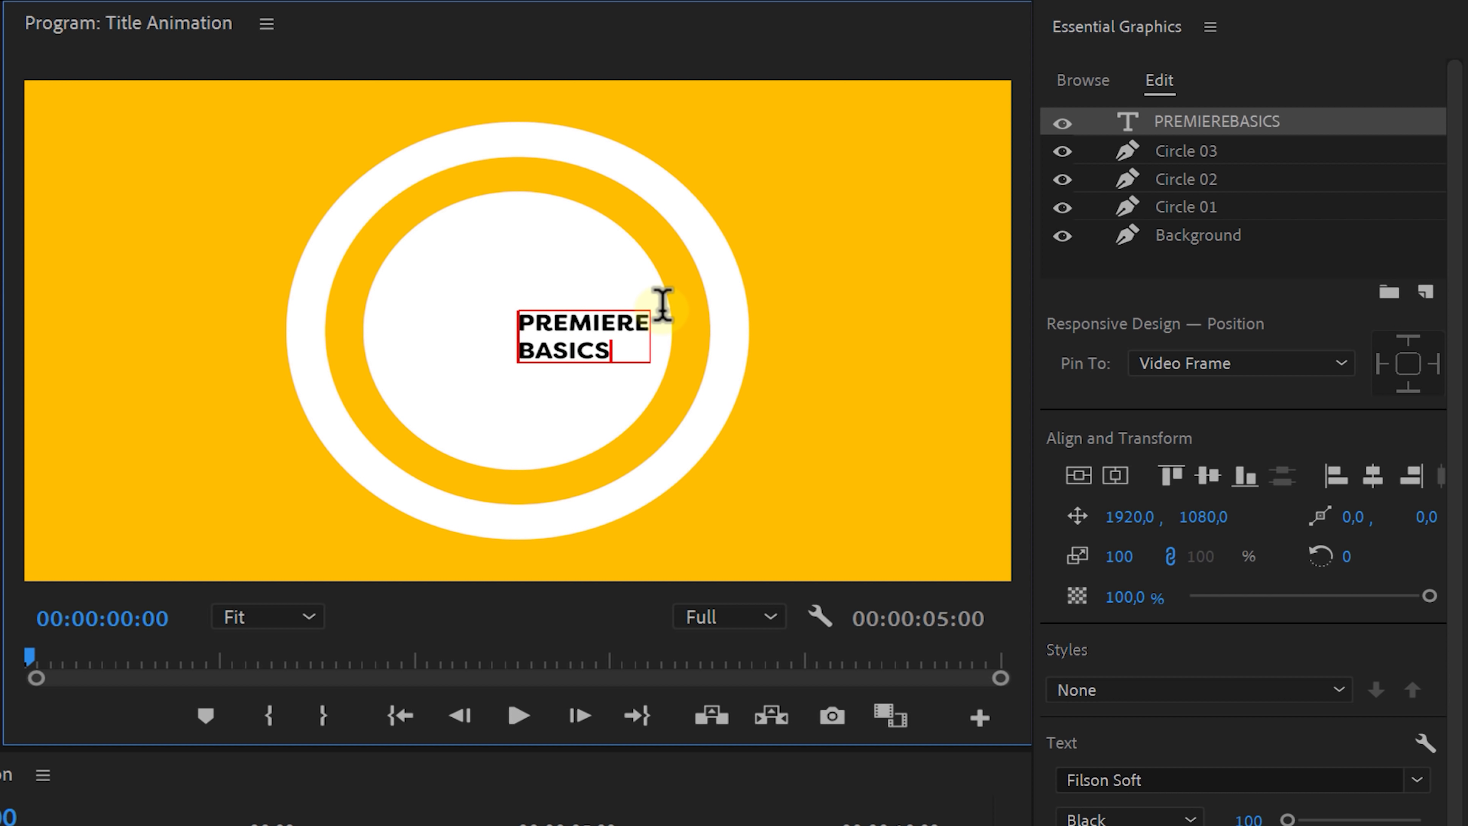
scroll(1308, 723, "down", 2)
left_click_drag(1288, 723, 1332, 702)
- Centre all of the title text in the frame and deselect the layer
key("ctrl+a")
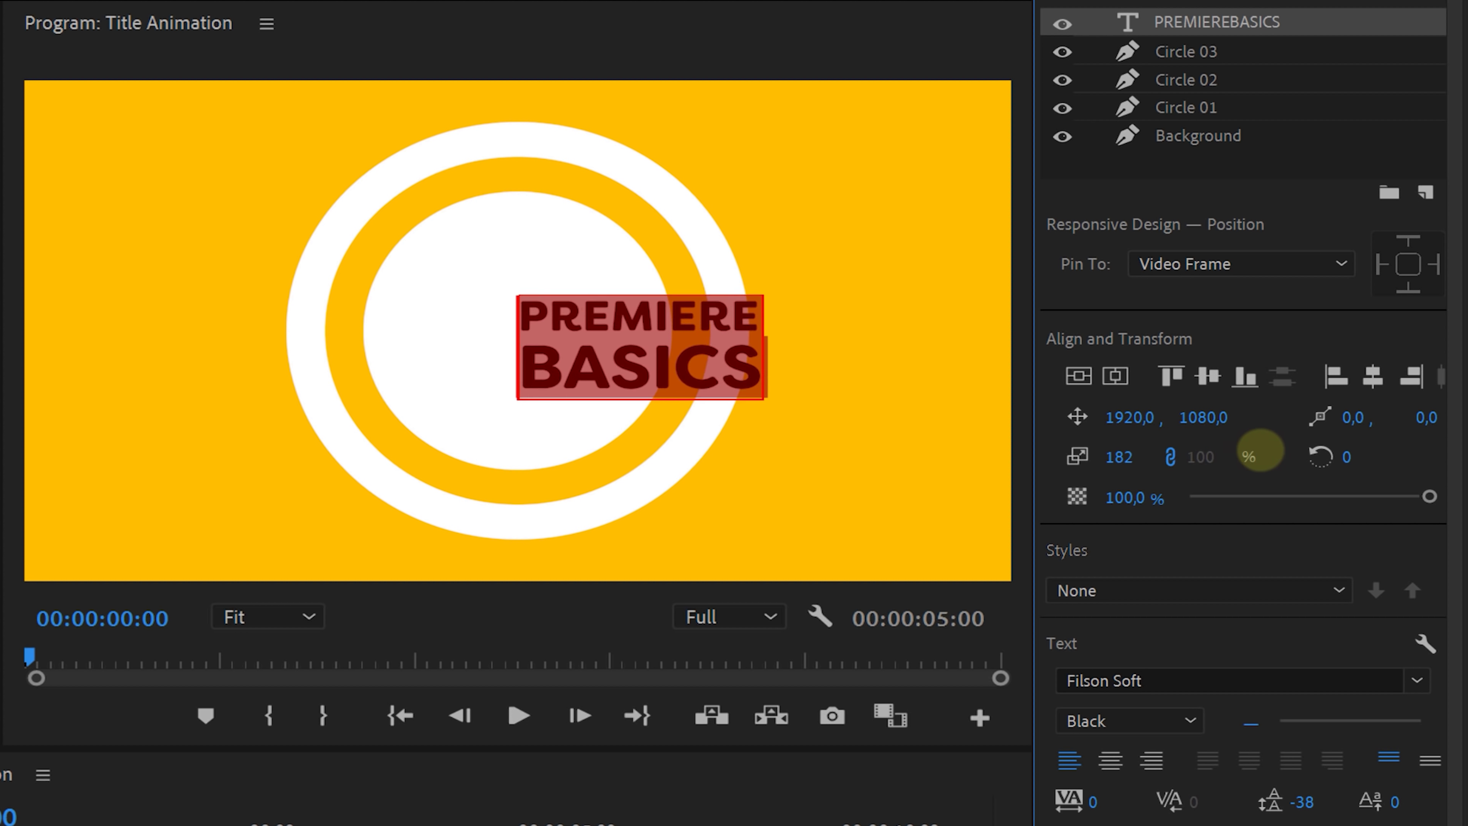
left_click(1112, 379)
left_click(1162, 171)
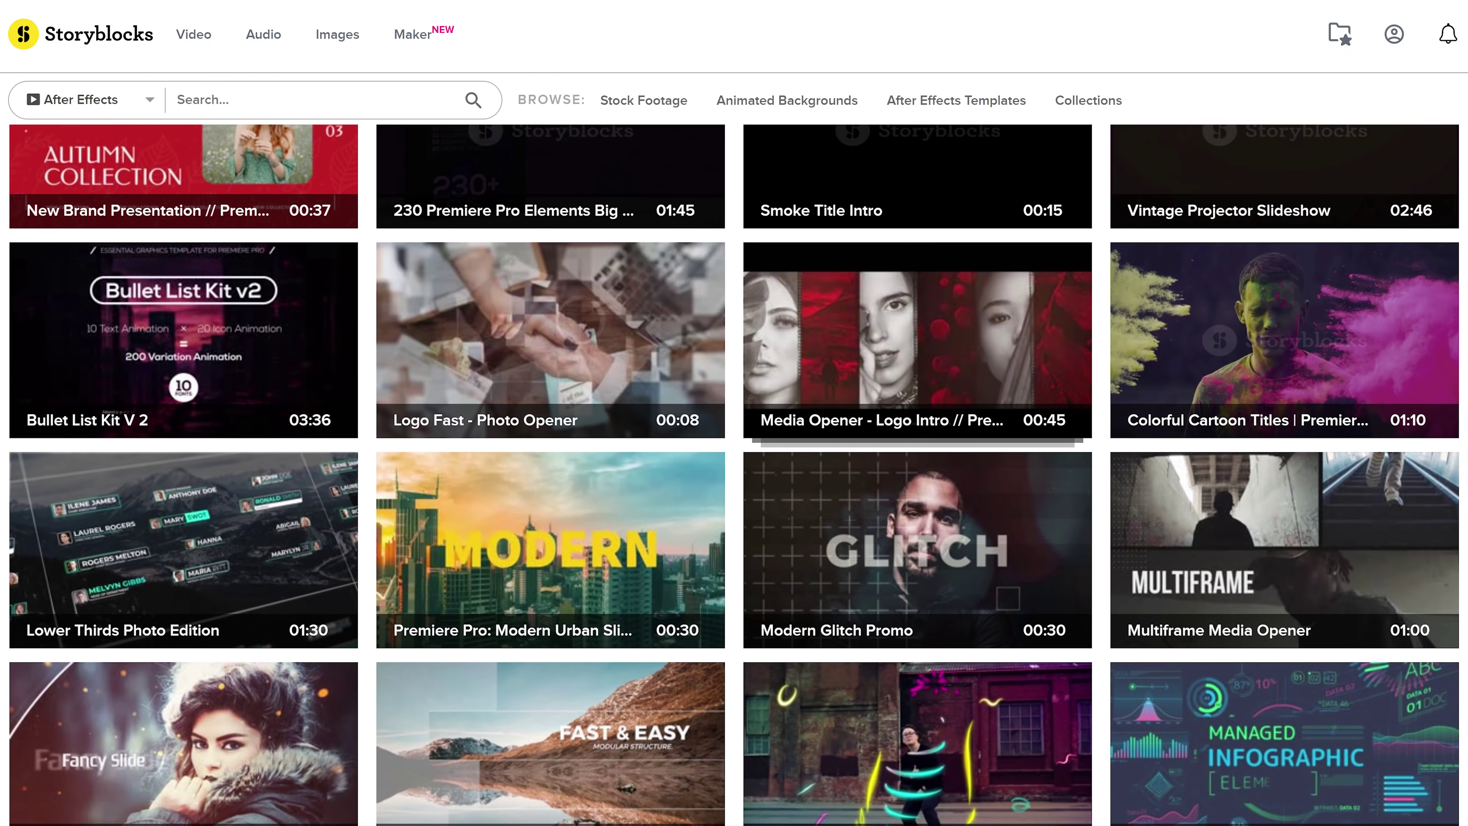
scroll(734, 474, "down", 5)
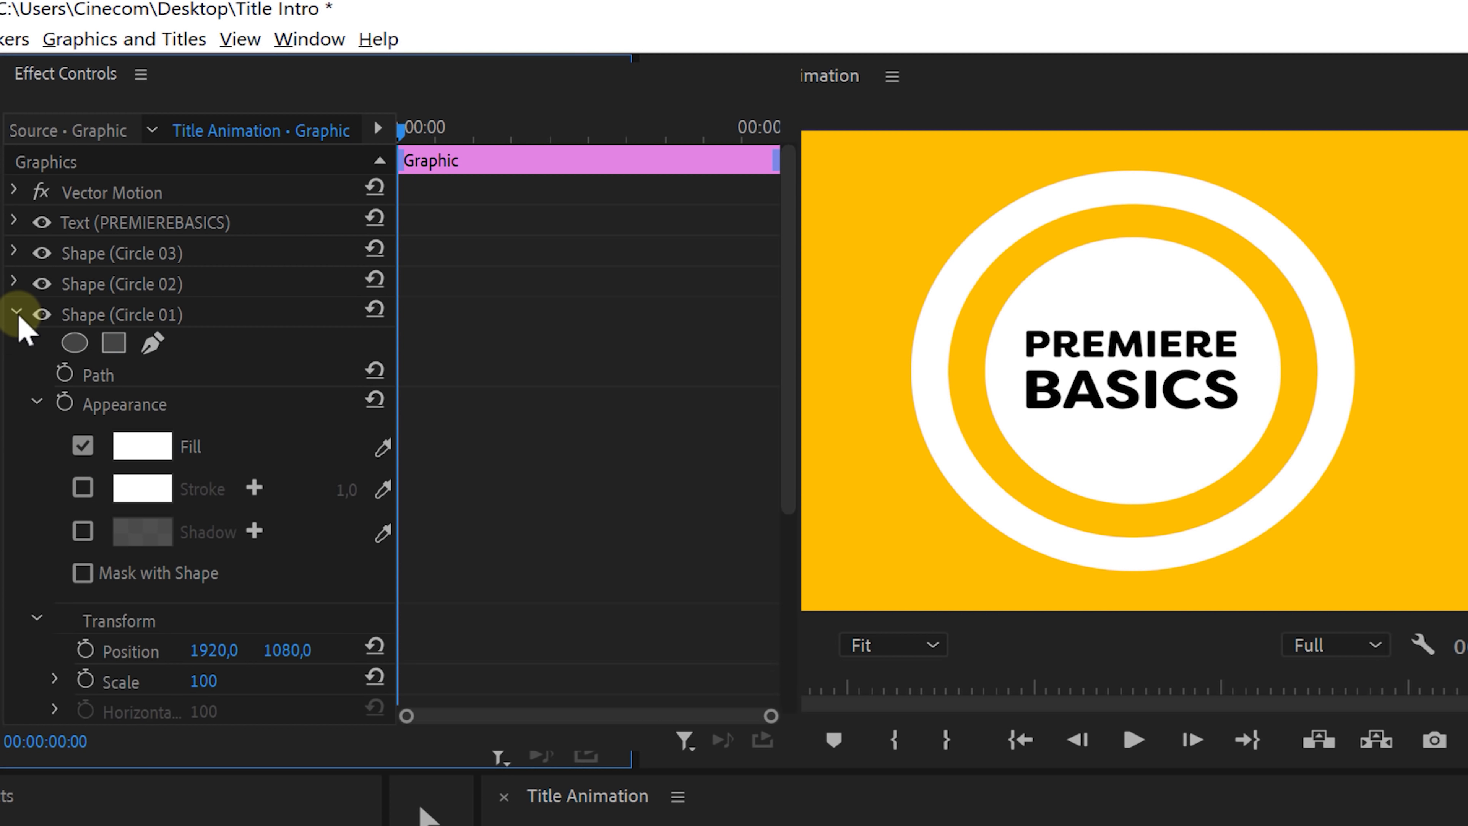
- Keyframe Circle 01's Scale at 0, overshoot to 120, settle at 100, and expand its graph
scroll(39, 427, "down", 5)
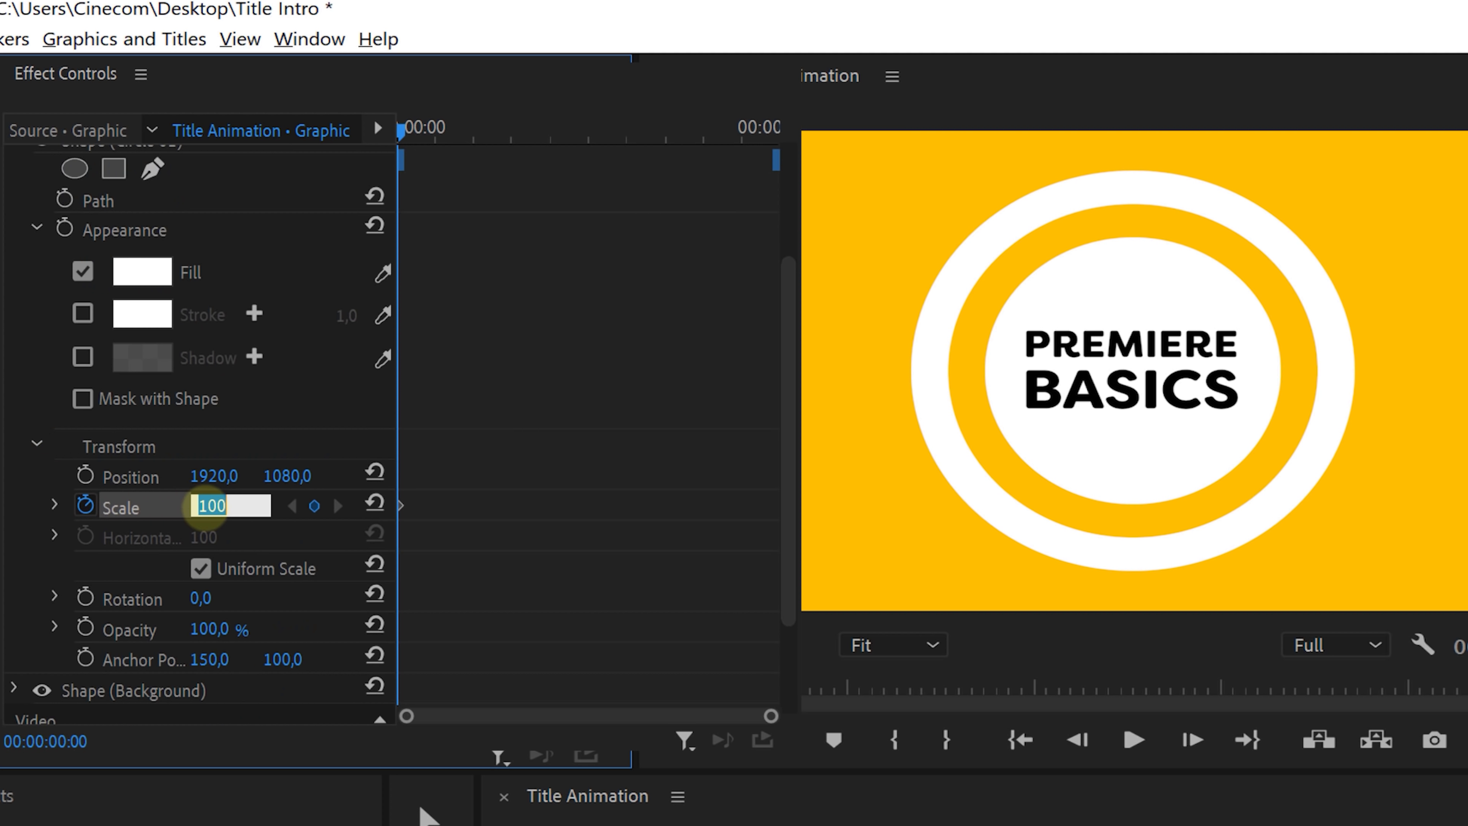
type("0")
key("Return")
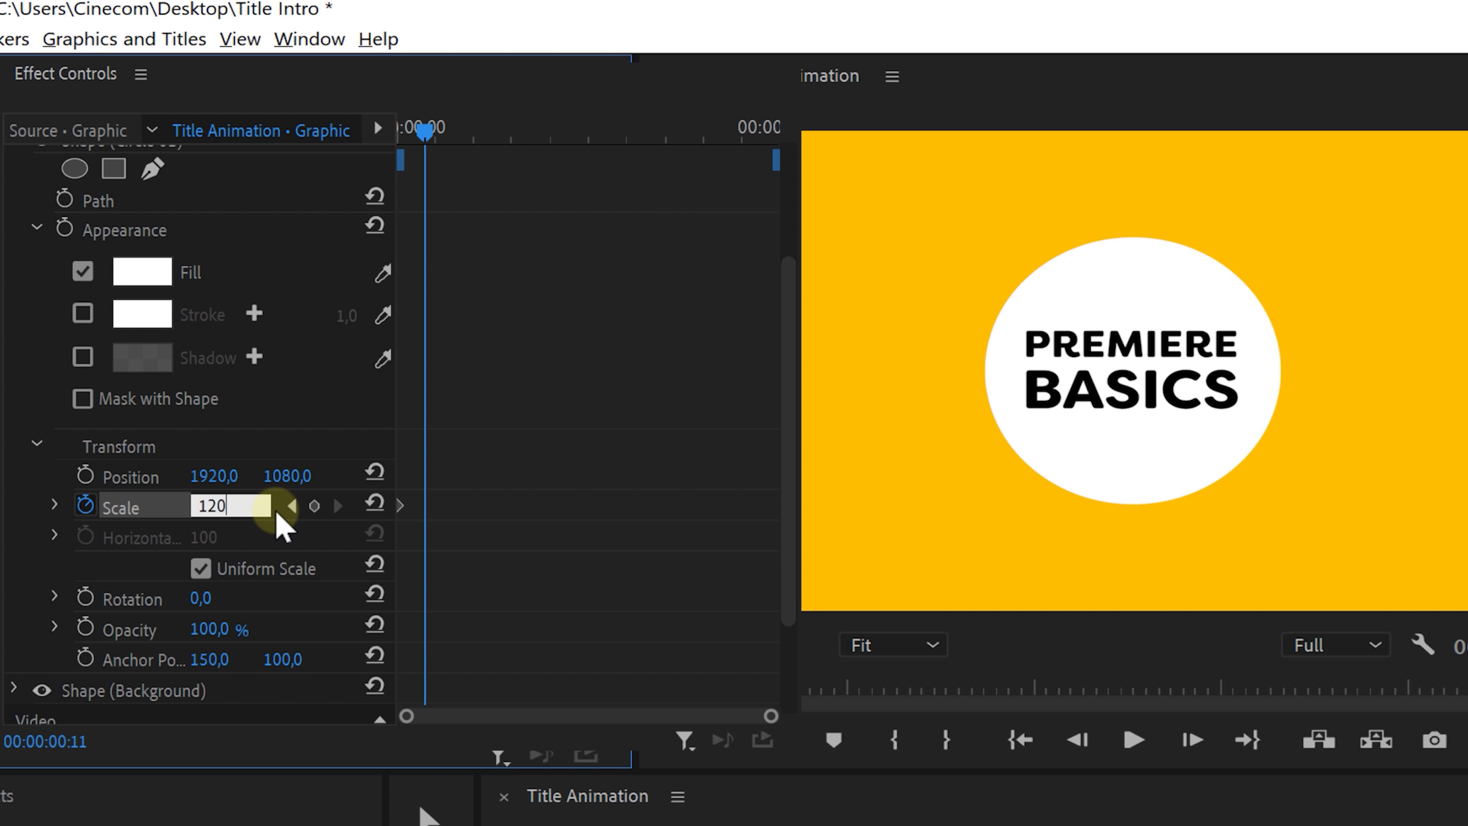
key("Return")
key("Right")
key("Right")
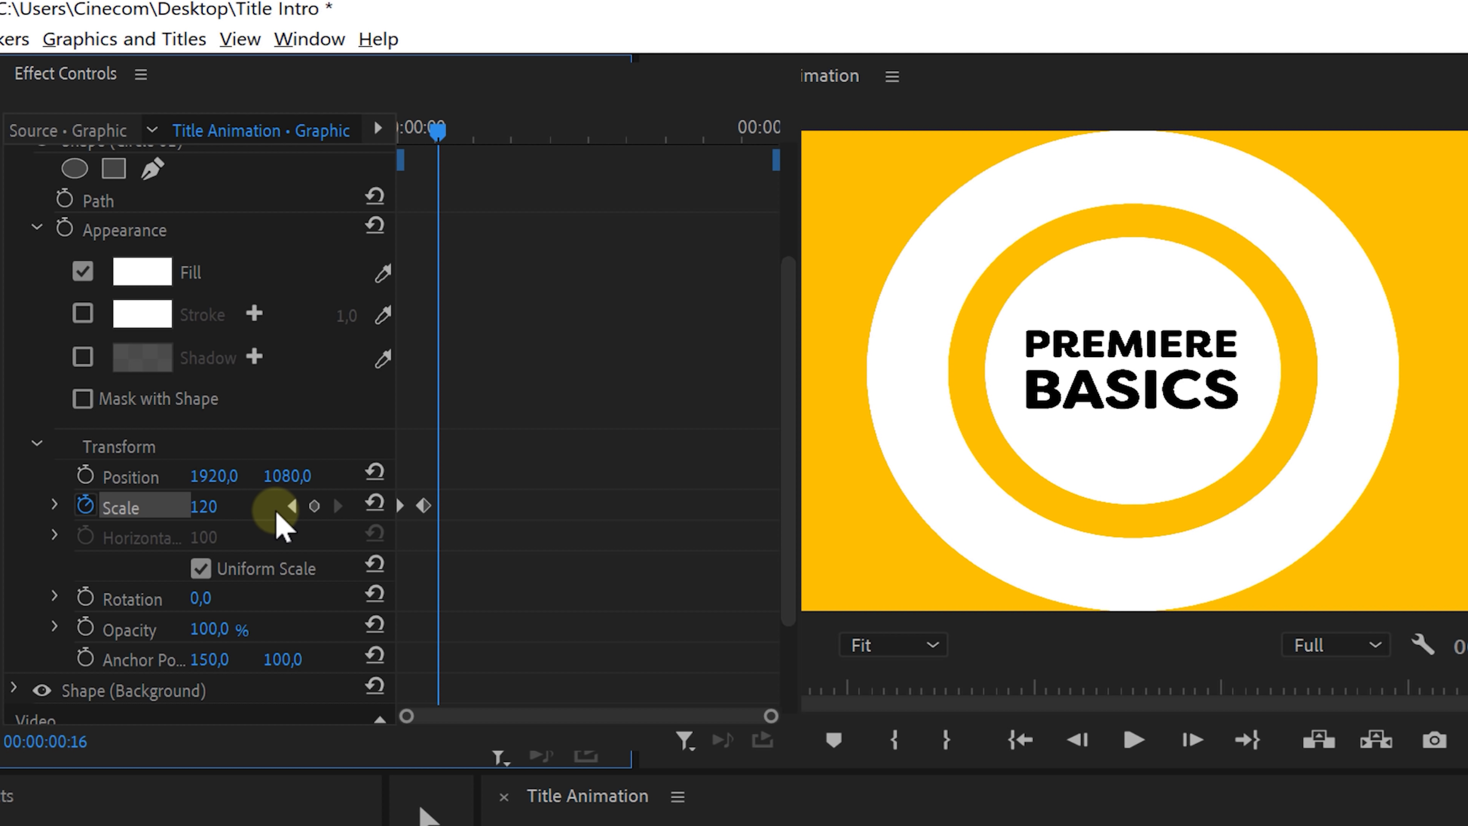
key("Return")
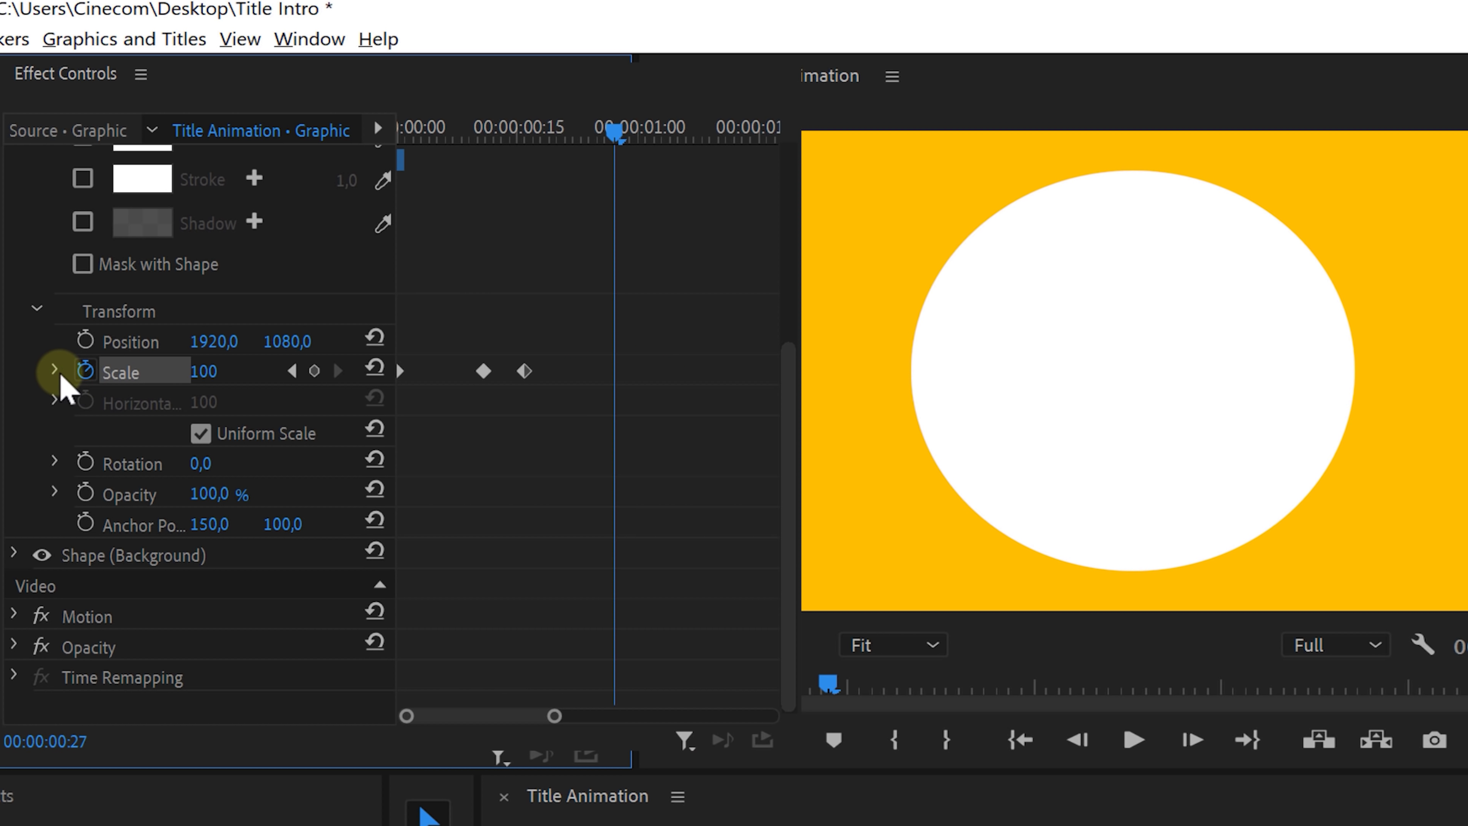
left_click(54, 370)
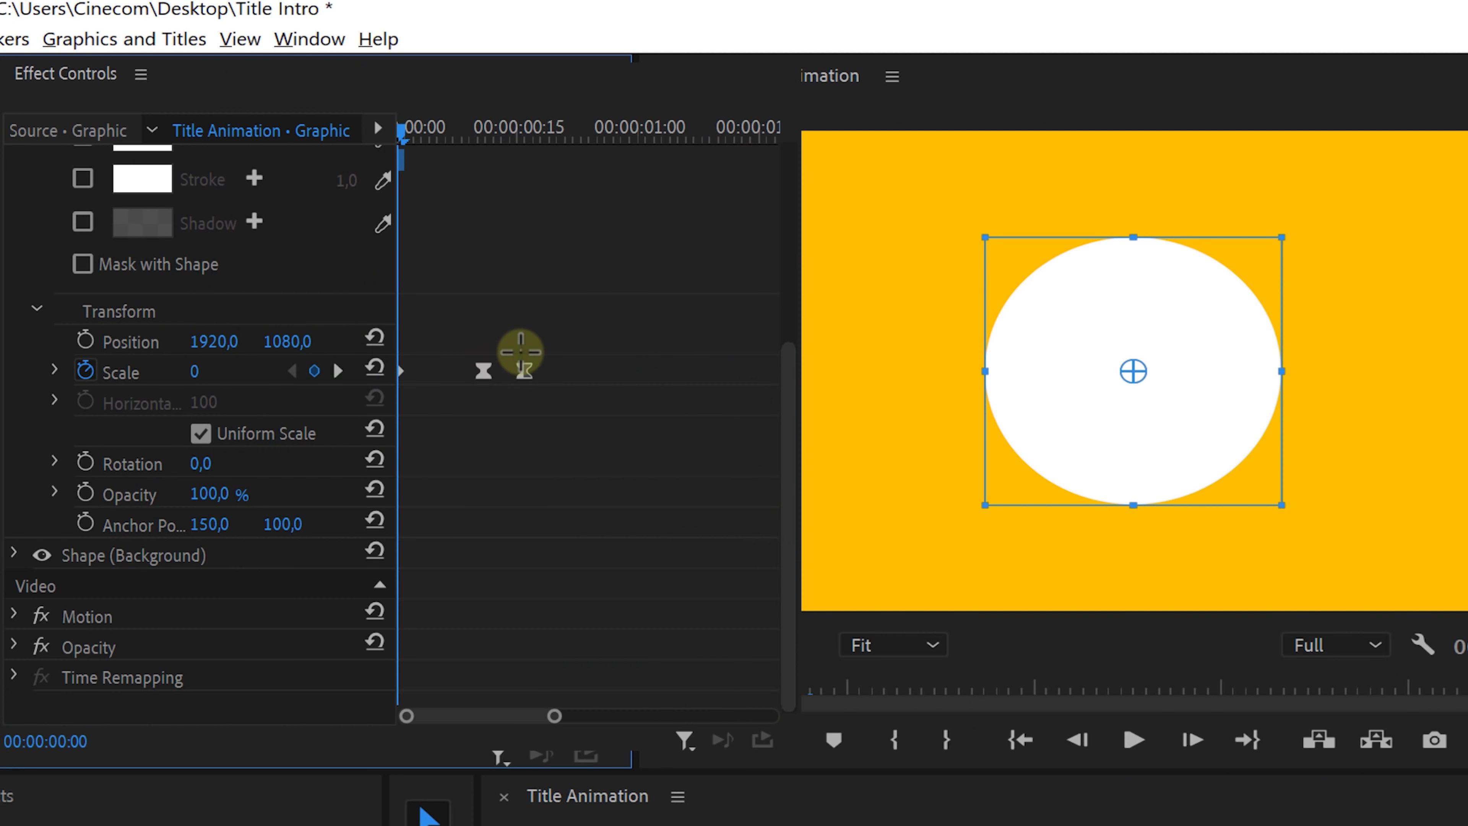
- Copy Circle 01's Scale keyframes and paste them onto Circle 02
key("ctrl+c")
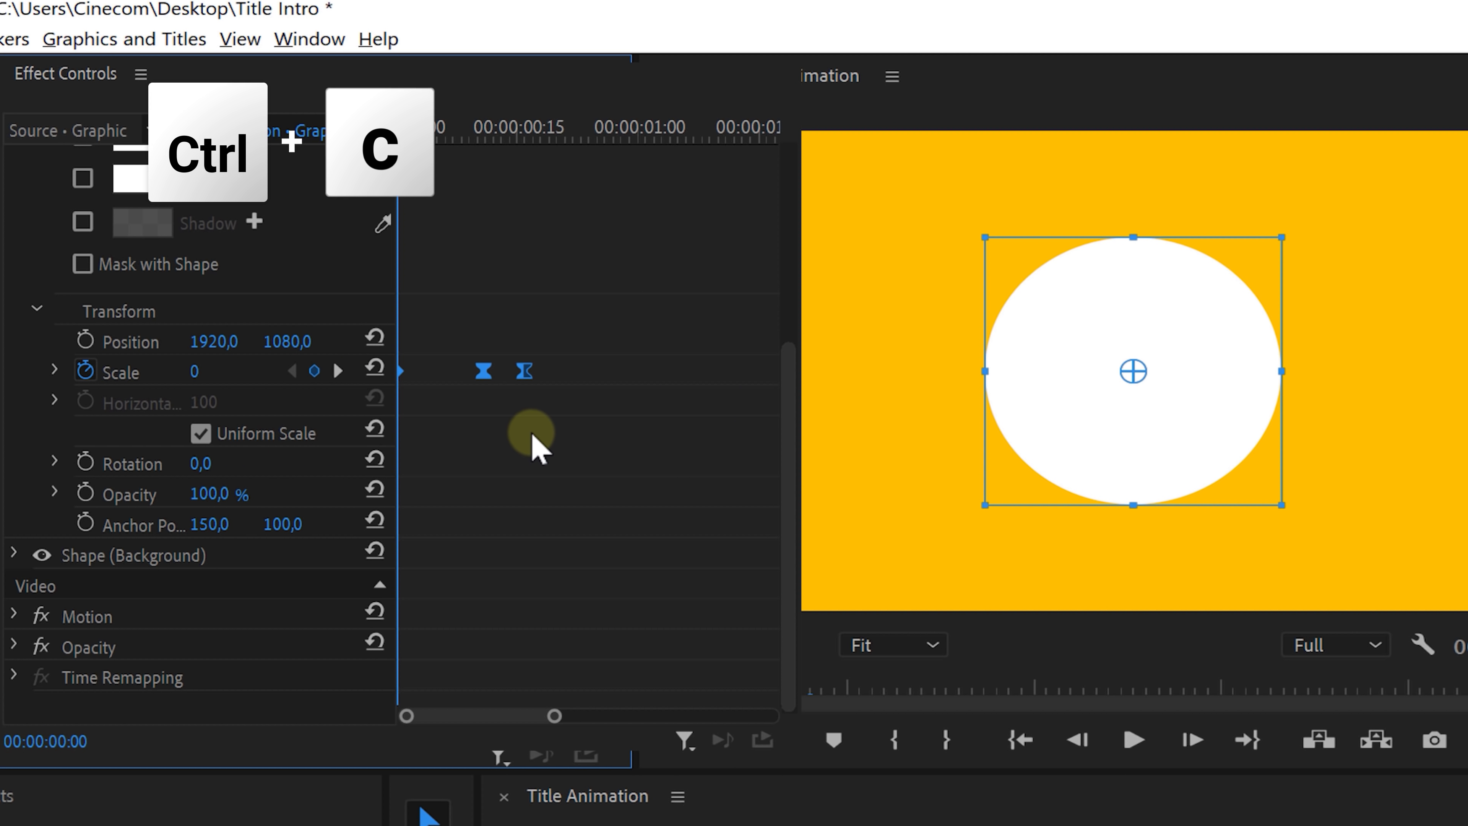
scroll(534, 448, "up", 5)
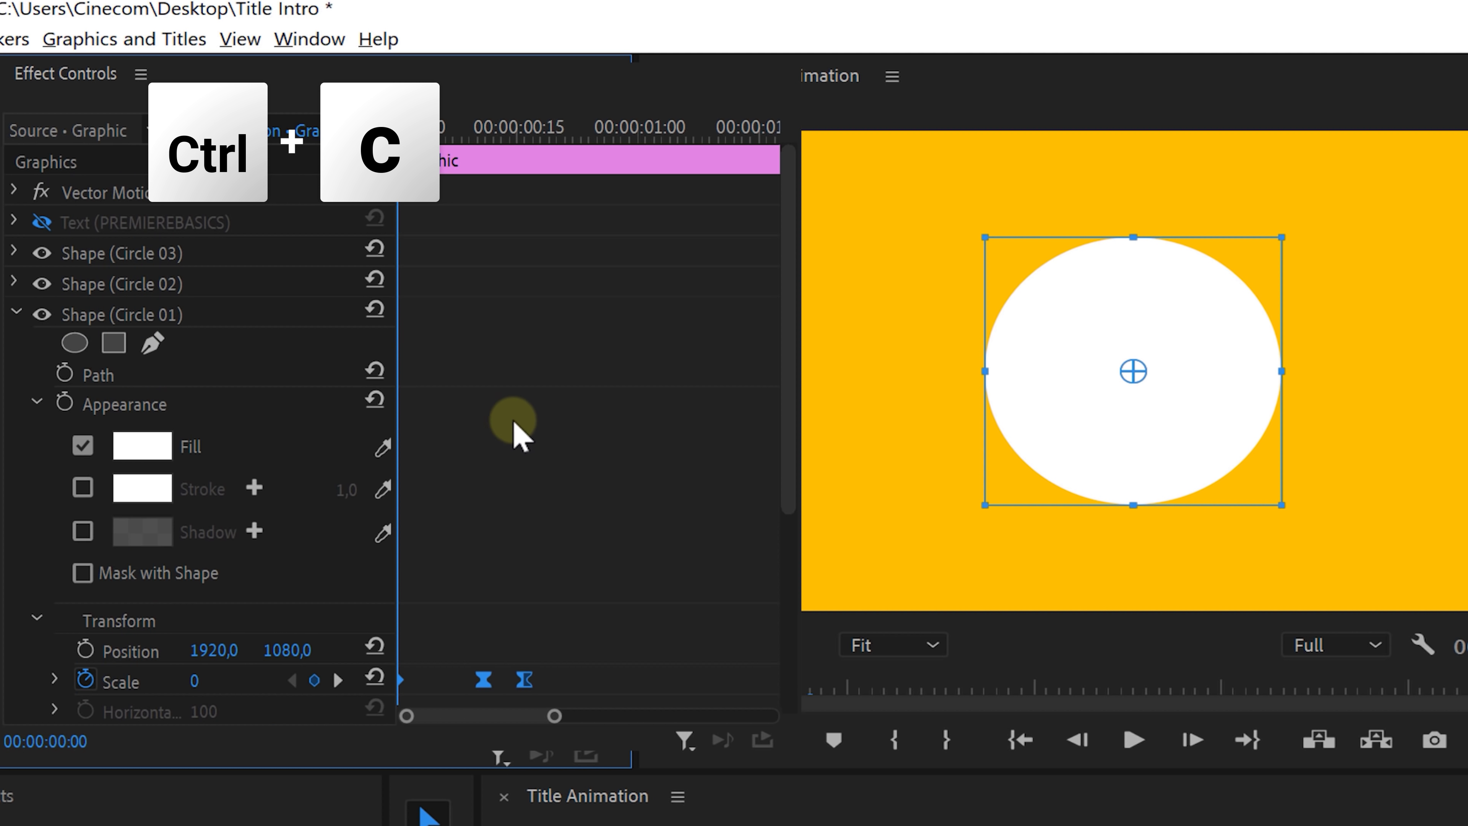
left_click(230, 283)
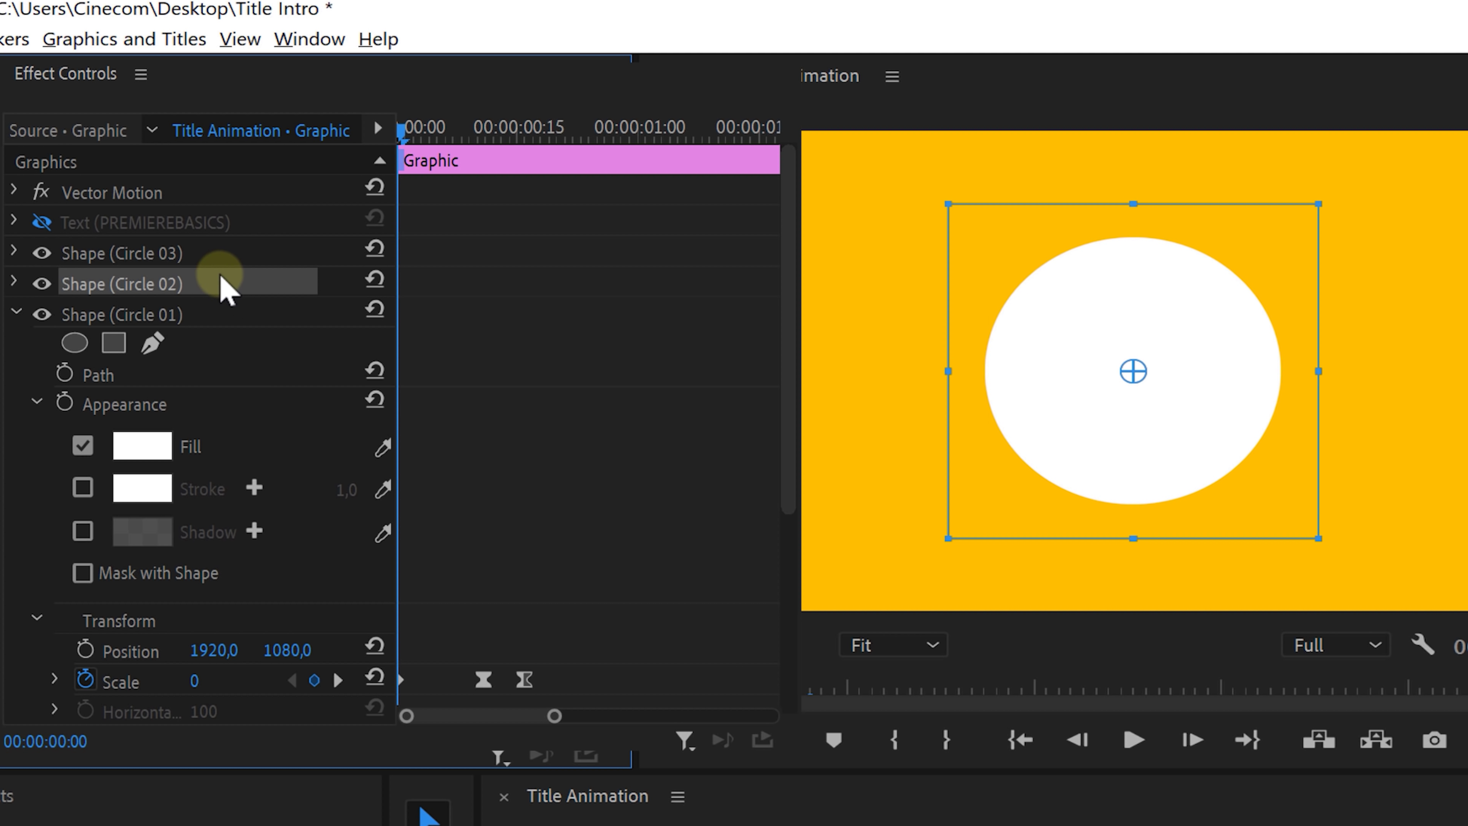
key("ctrl+v")
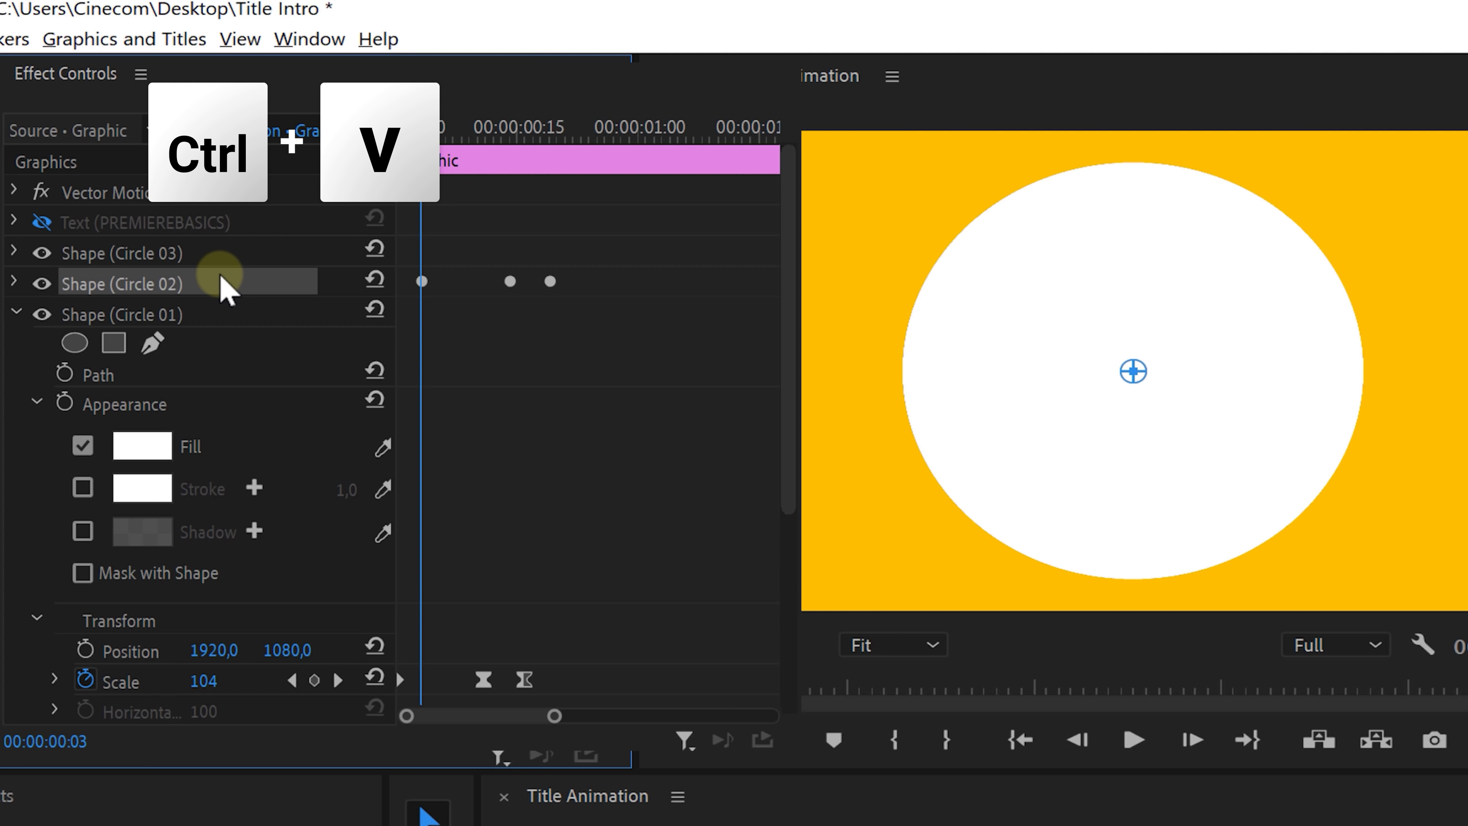
- Paste the Scale keyframes onto Circle 03 a frame later and play the staggered rings
left_click(234, 255)
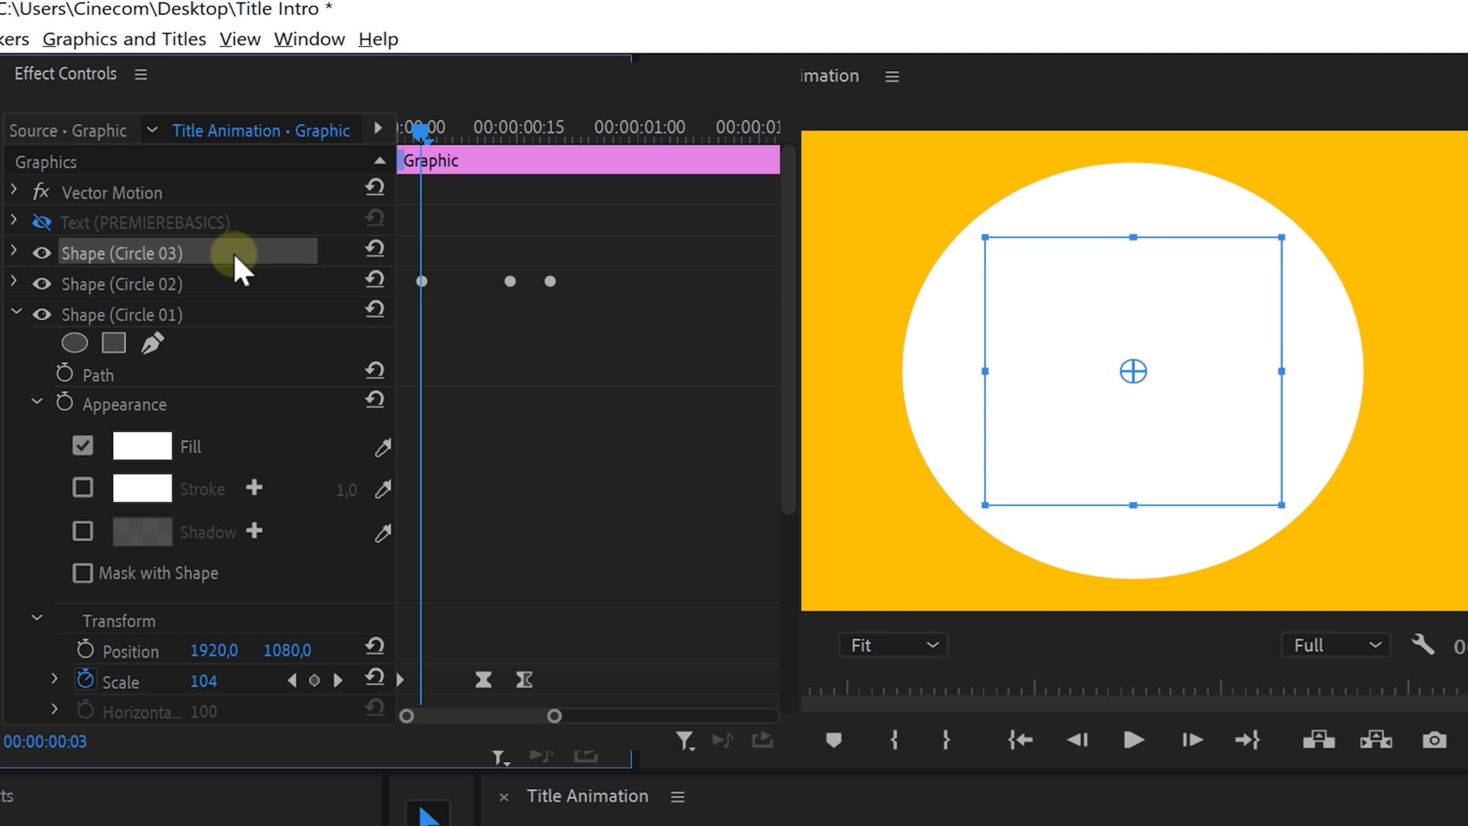
key("Right")
key("ctrl+v")
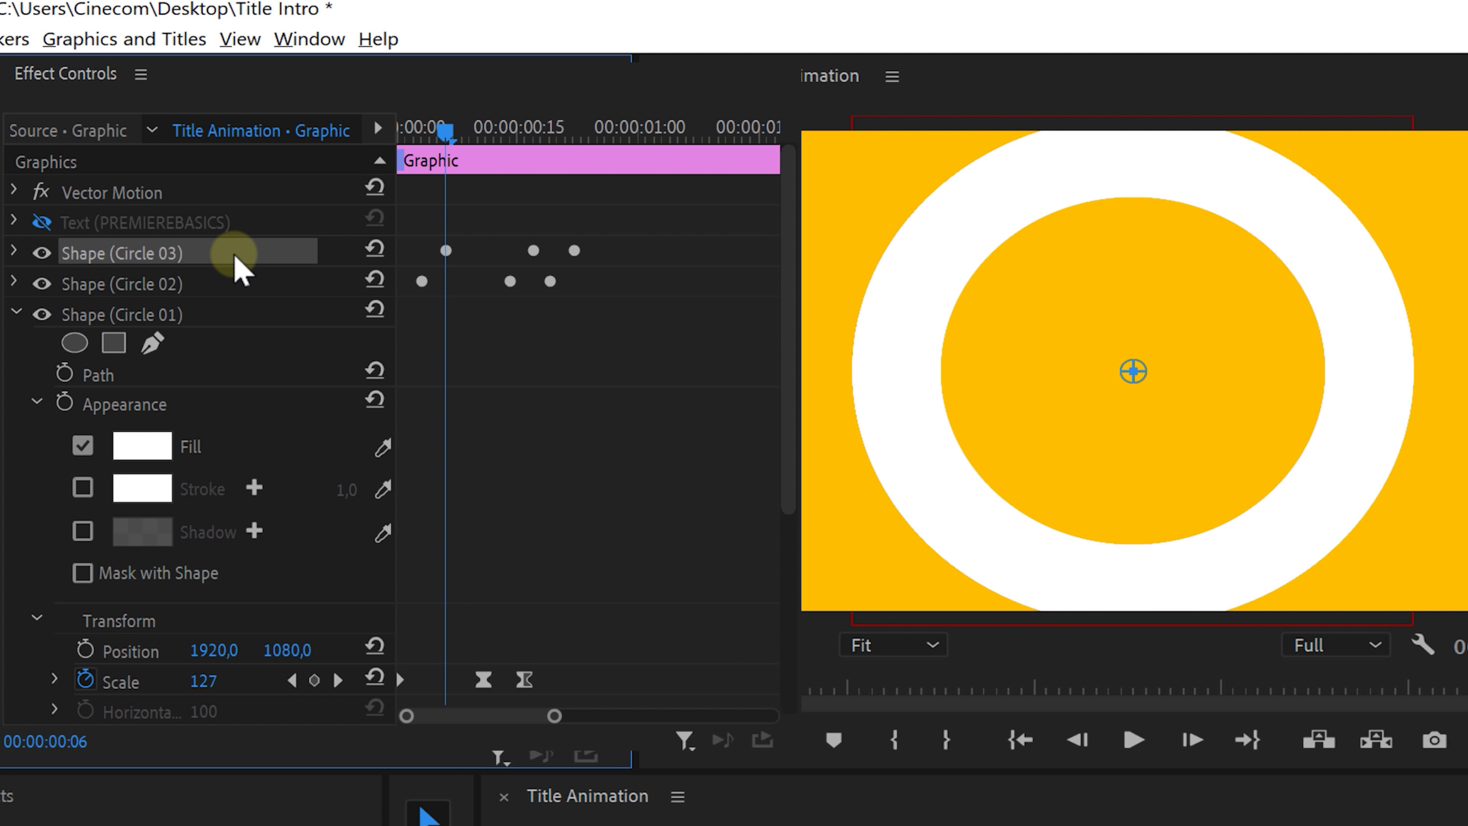
key("space")
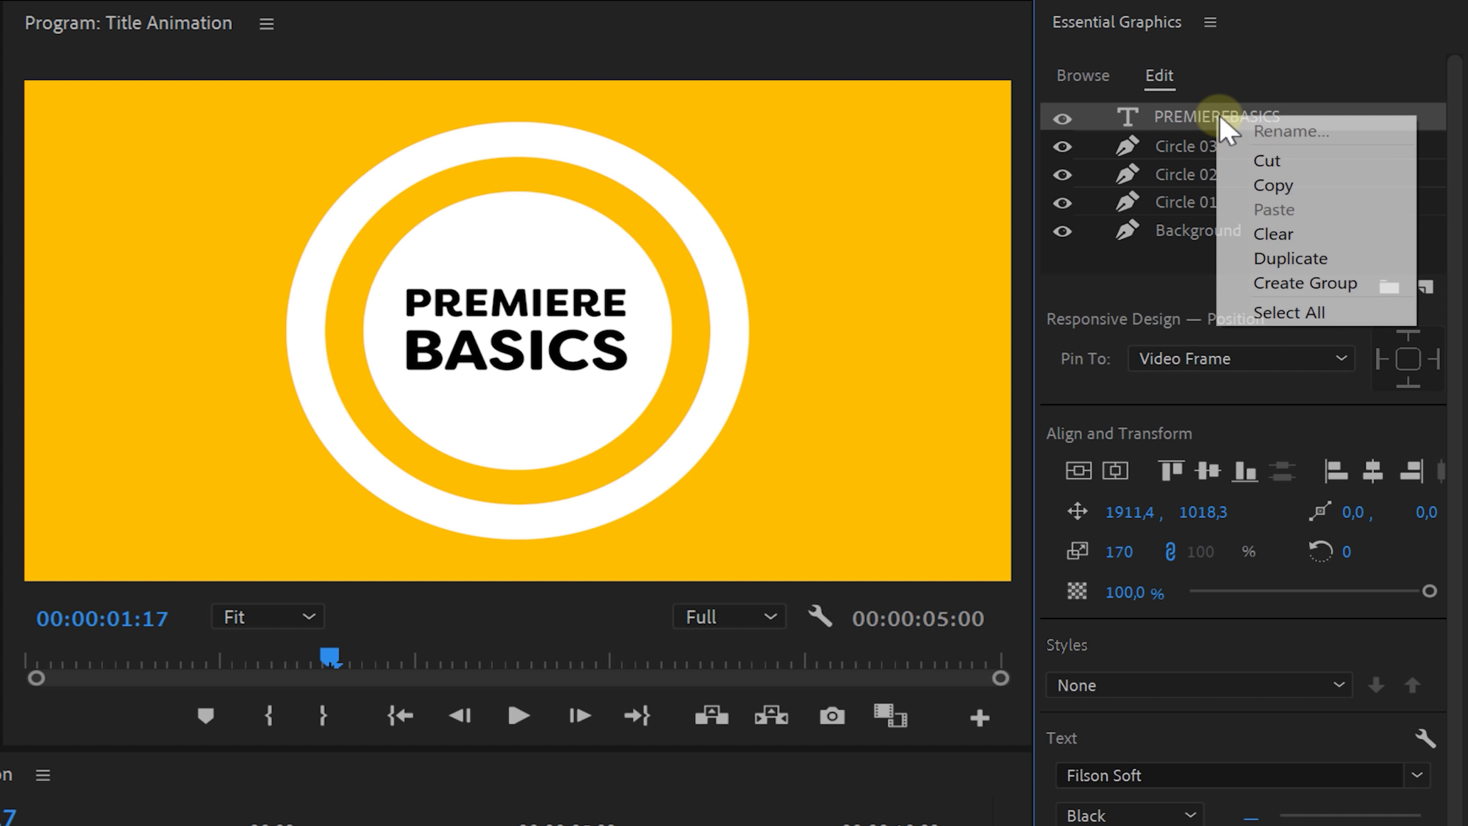
- Group the PREMIERE BASICS text and apply a Transform effect to the group
left_click(1339, 305)
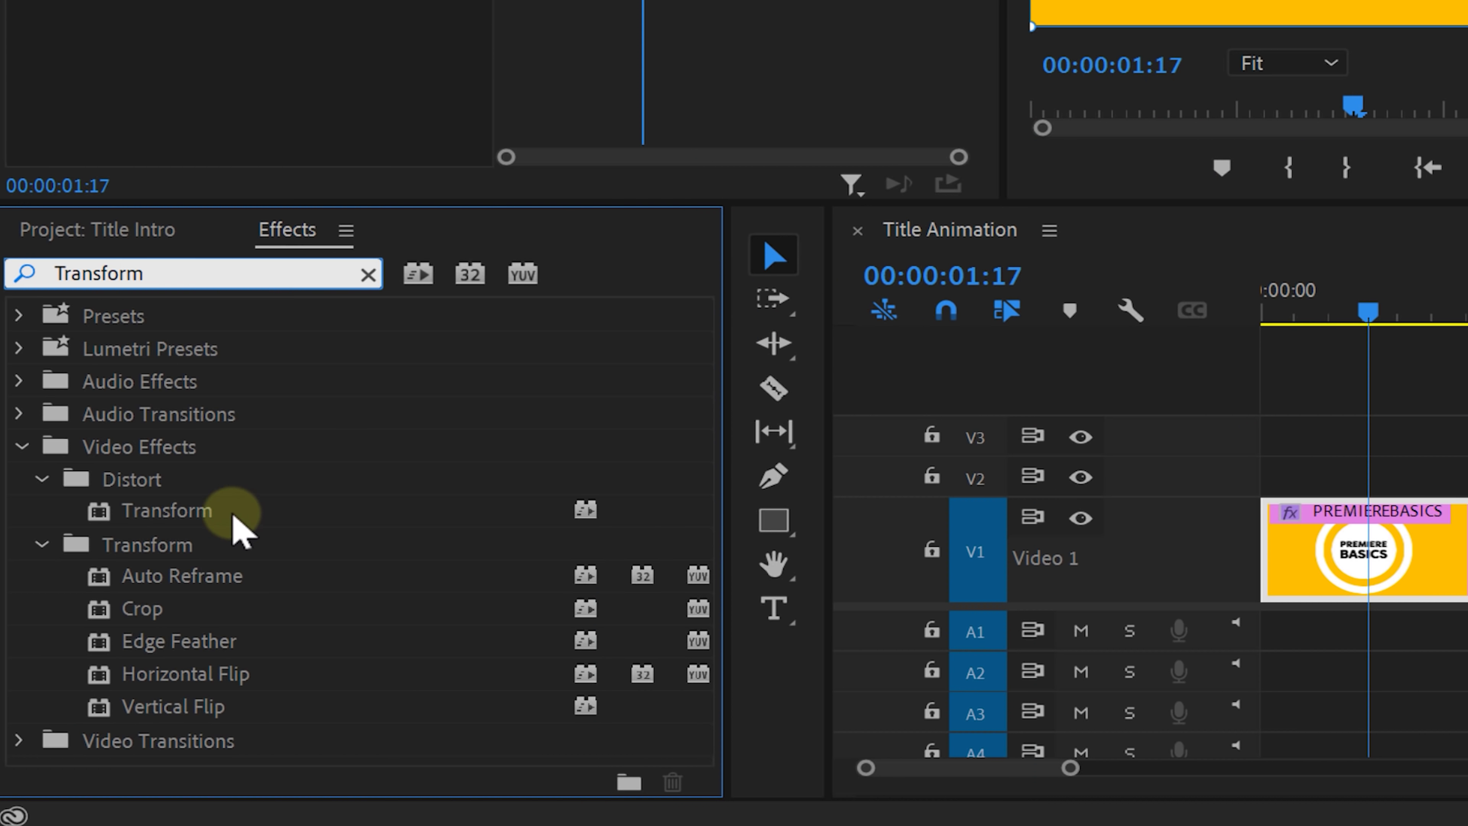
left_click_drag(234, 512, 1193, 141)
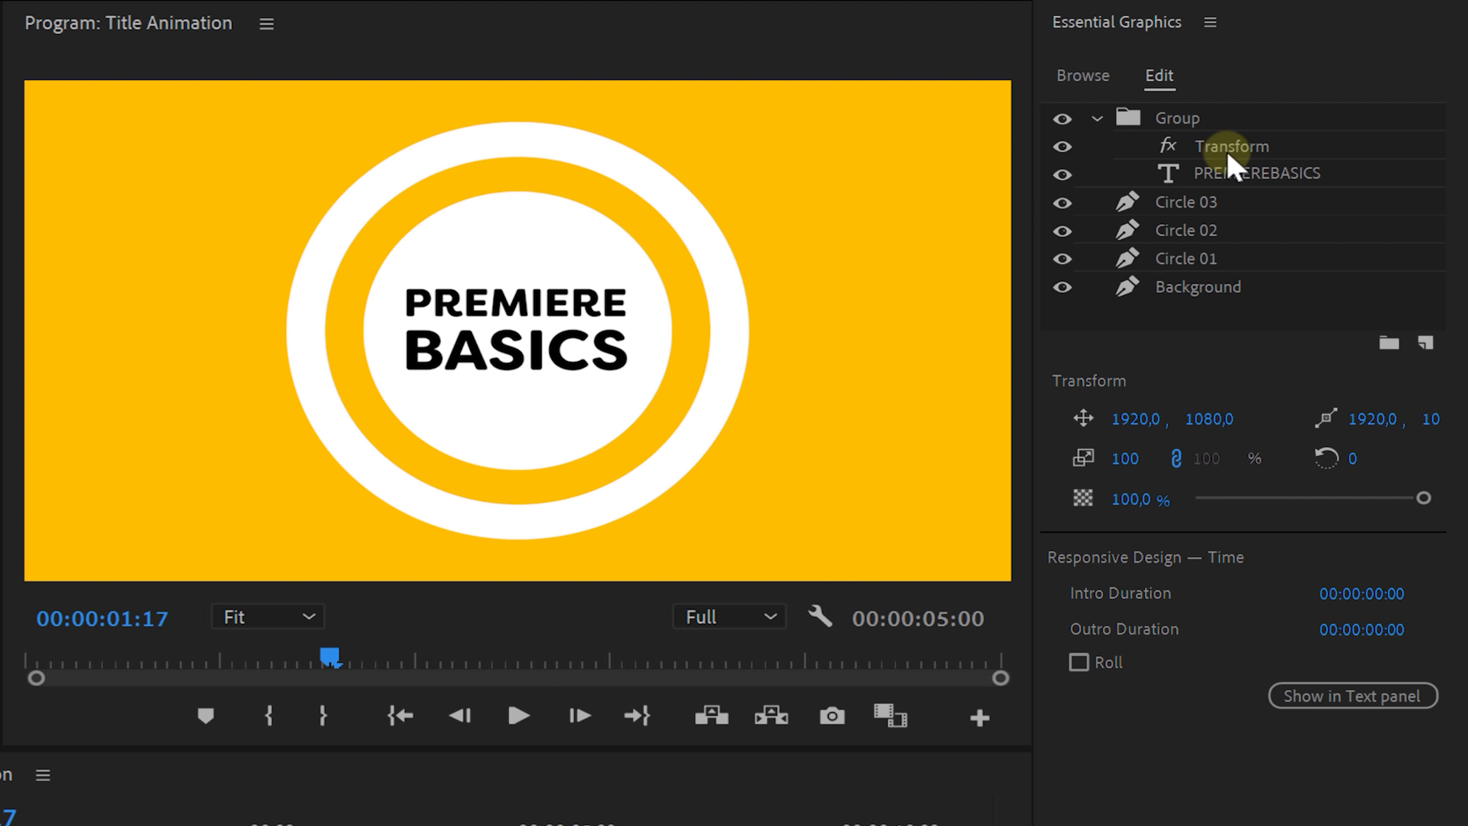
left_click(1228, 155)
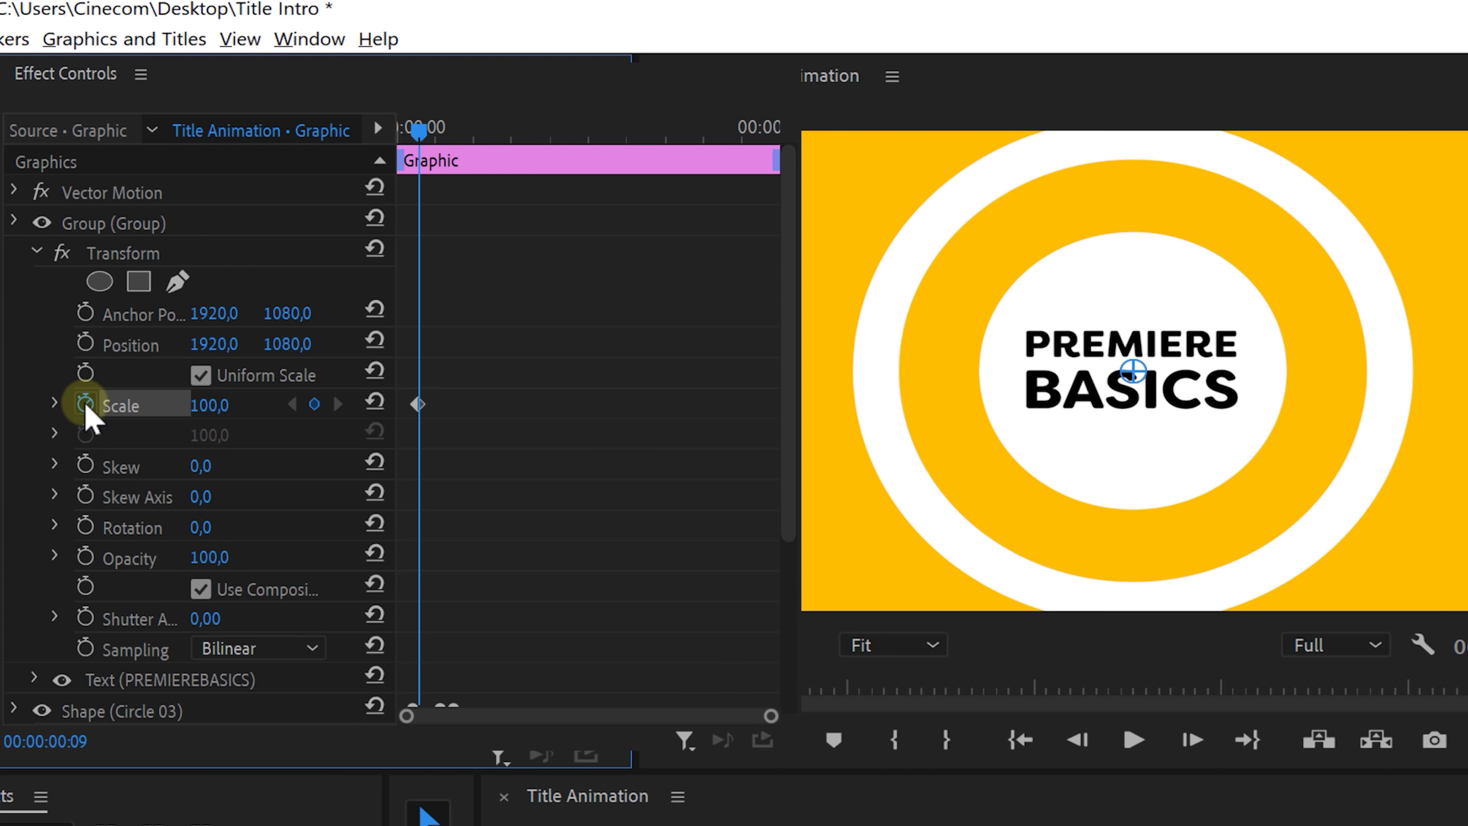
- Keyframe the title's Transform Scale at 0, then 140, then 100 at later frames
left_click(198, 384)
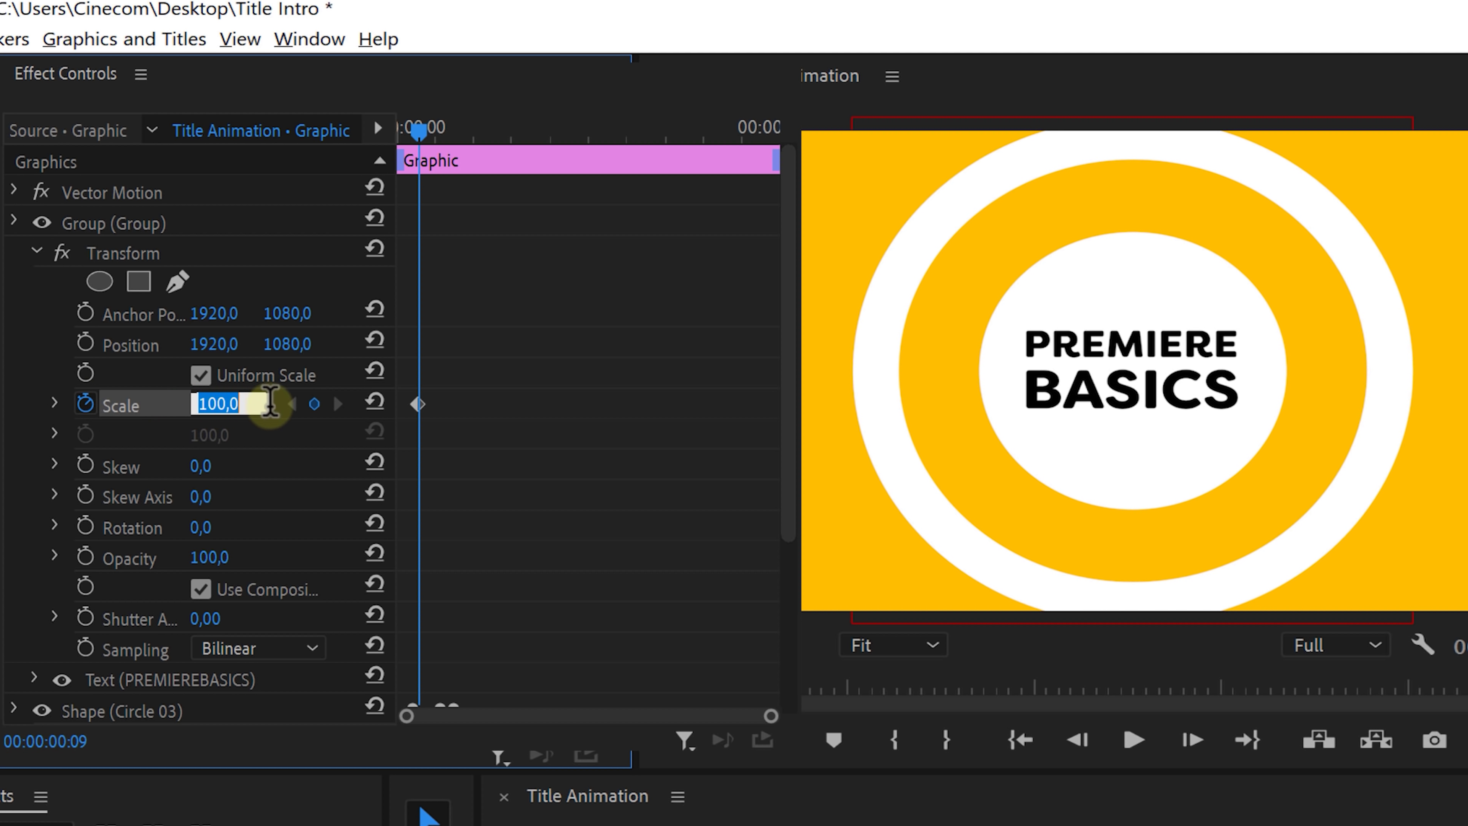
key("Return")
key("space")
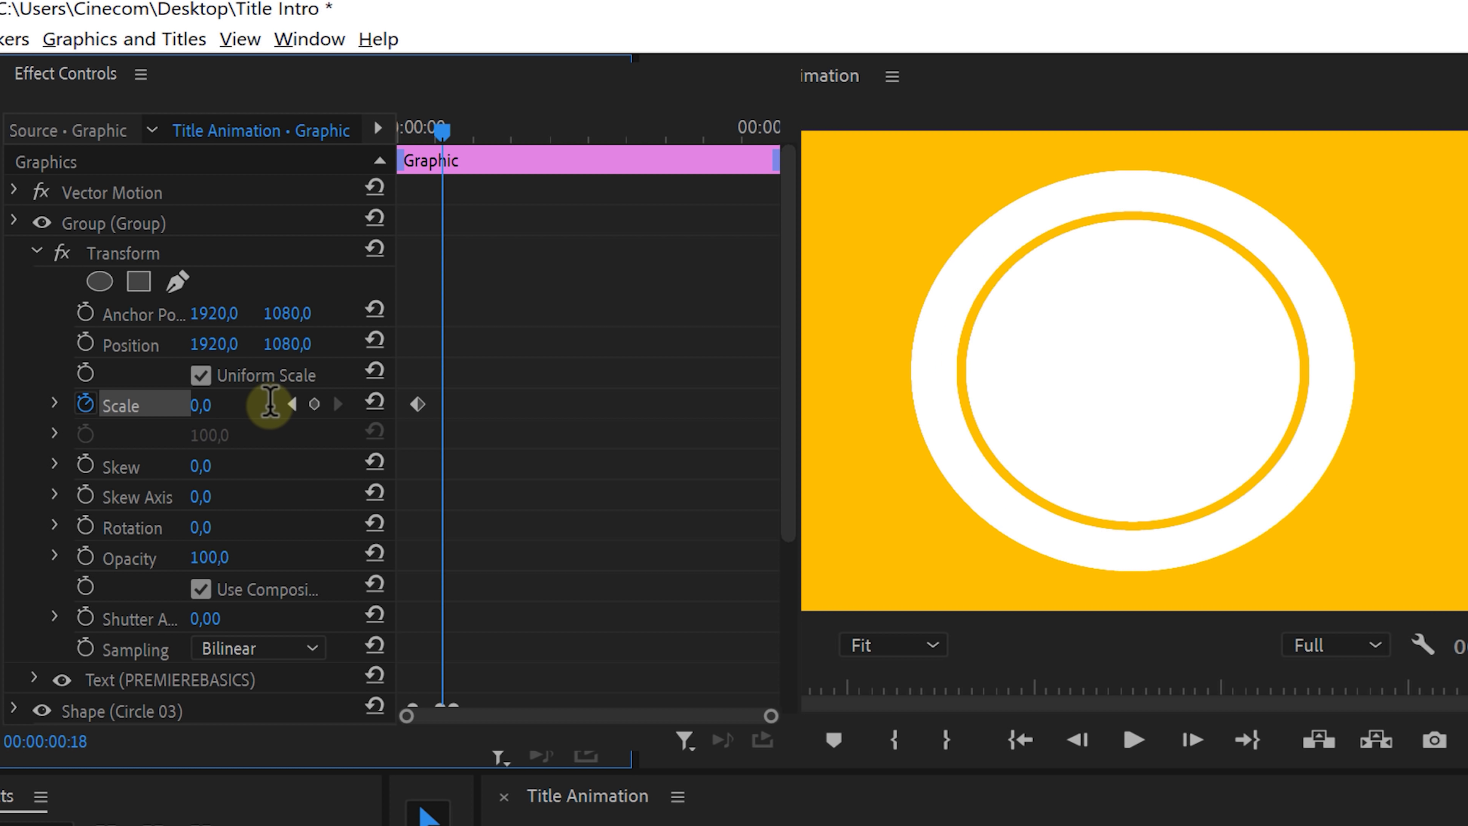
left_click(247, 399)
type("140")
key("Return")
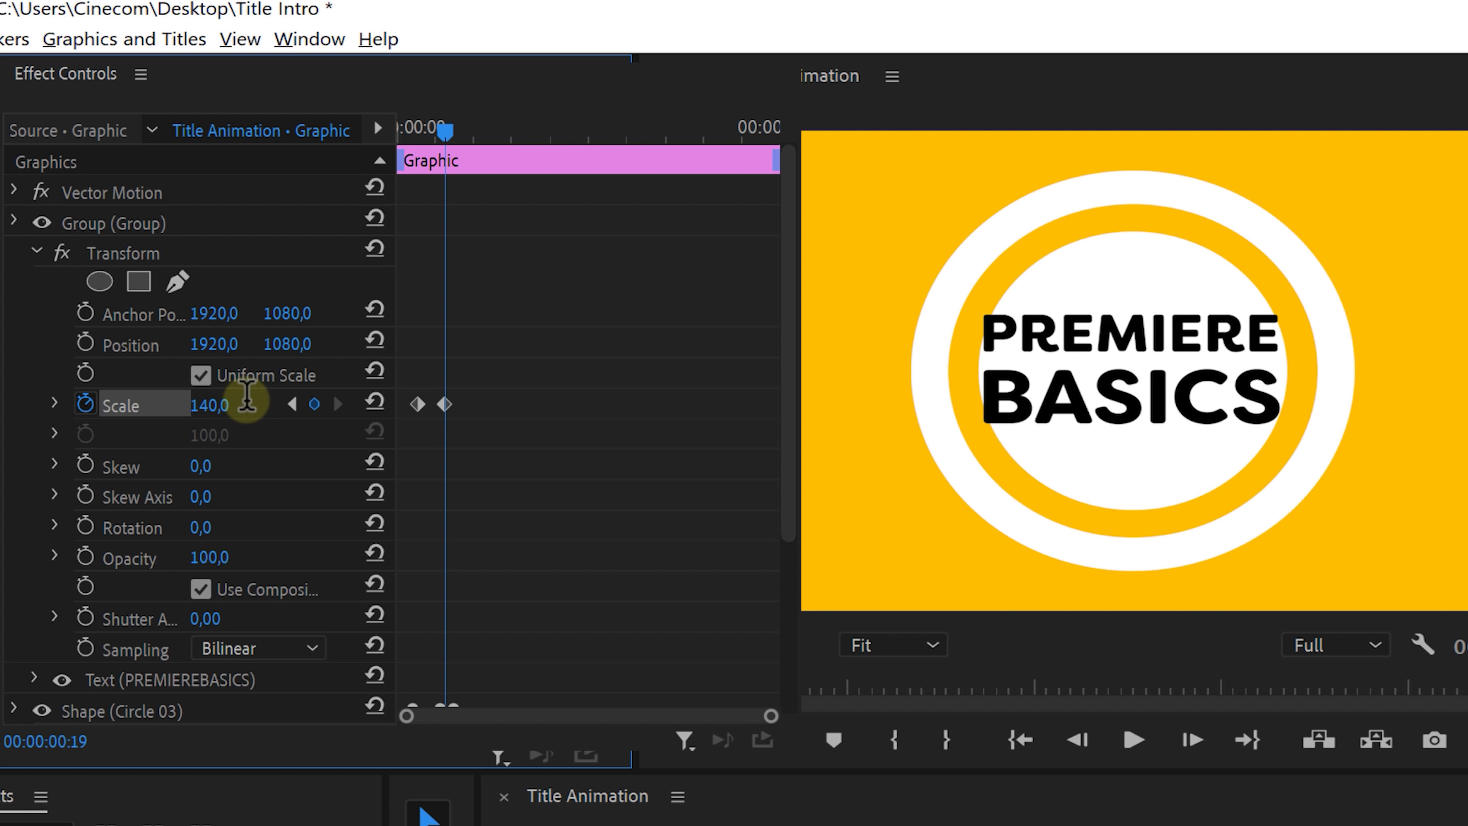
key("space")
type("100")
key("Return")
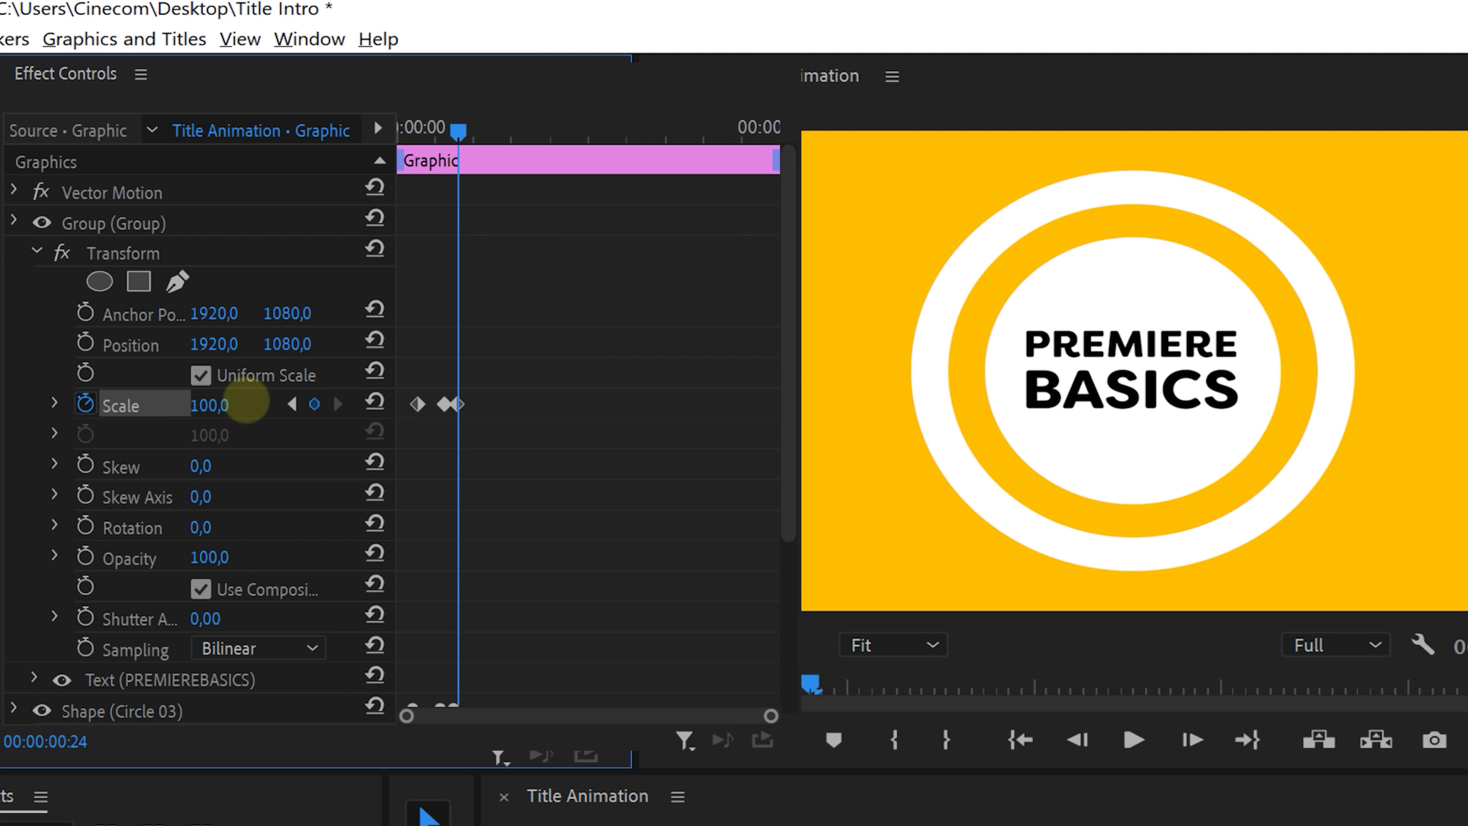
- Expand the Scale graphs and drag a Bezier handle to ease the keyframe
left_click(55, 403)
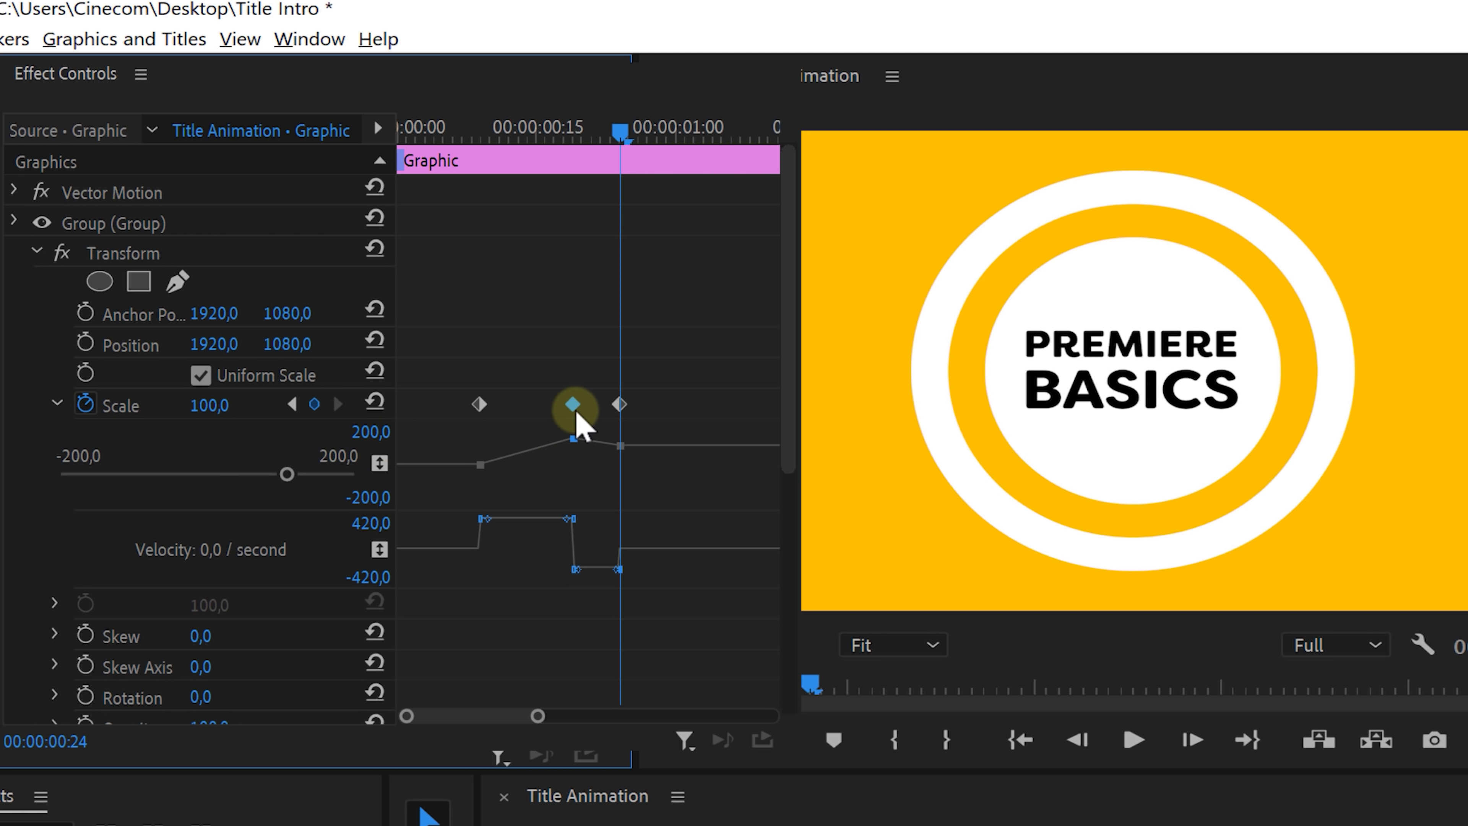
left_click_drag(569, 519, 528, 554)
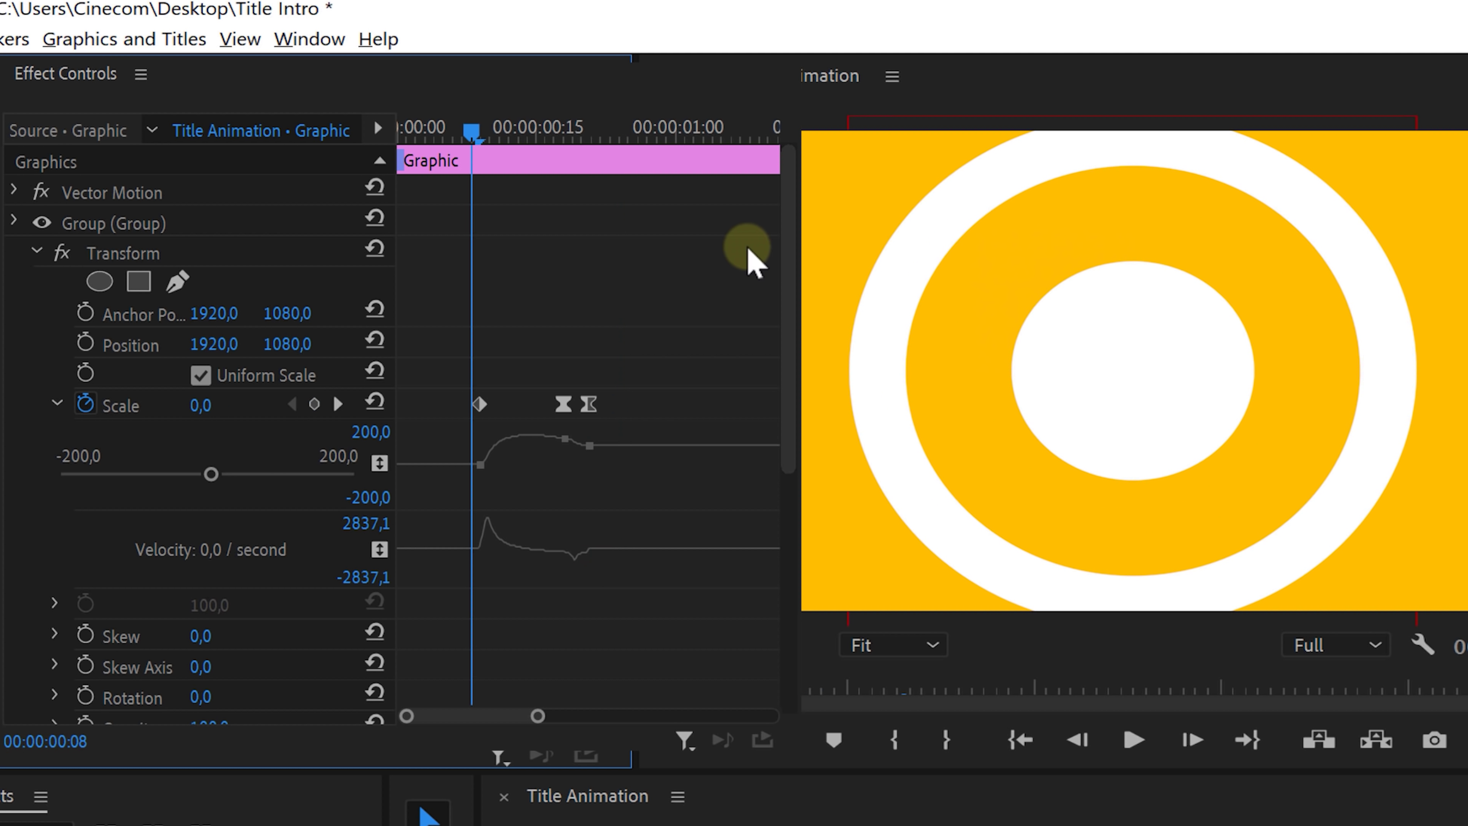
scroll(748, 257, "down", 5)
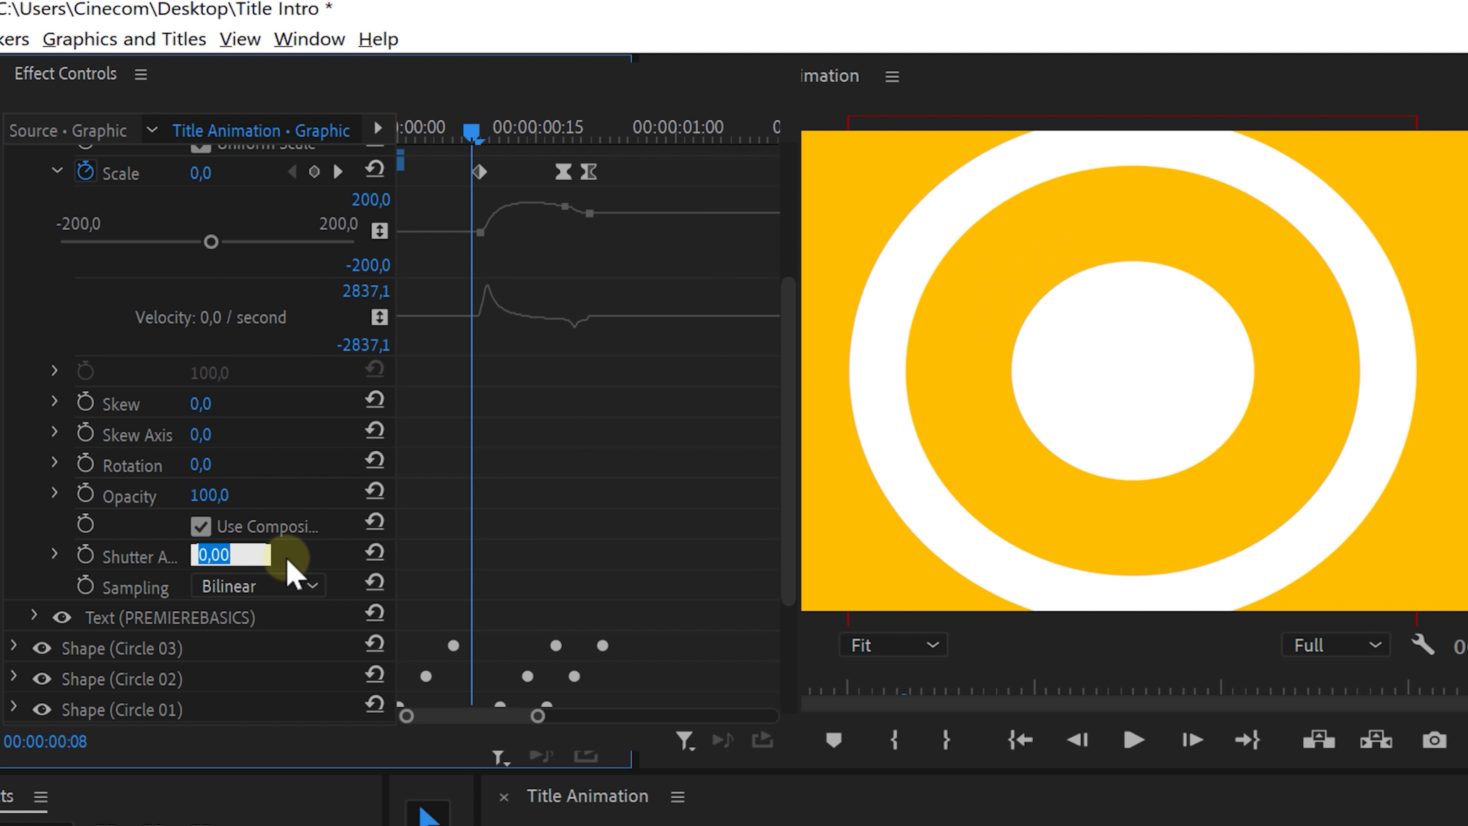
- Set the Transform's motion blur Shutter Angle to 180 and scrub to preview the title pop-in
key("Return")
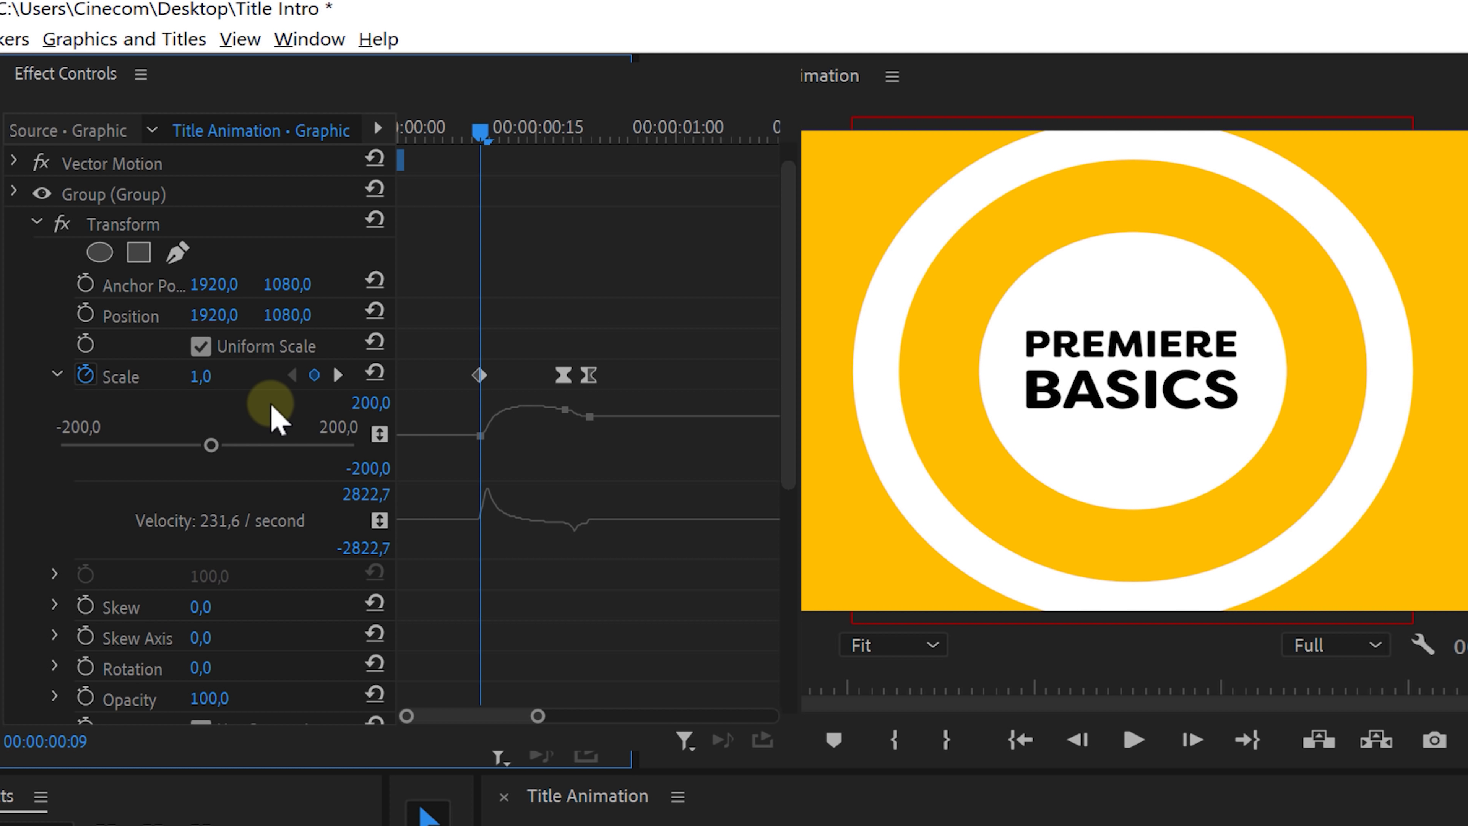
left_click_drag(466, 131, 488, 151)
scroll(534, 206, "down", 5)
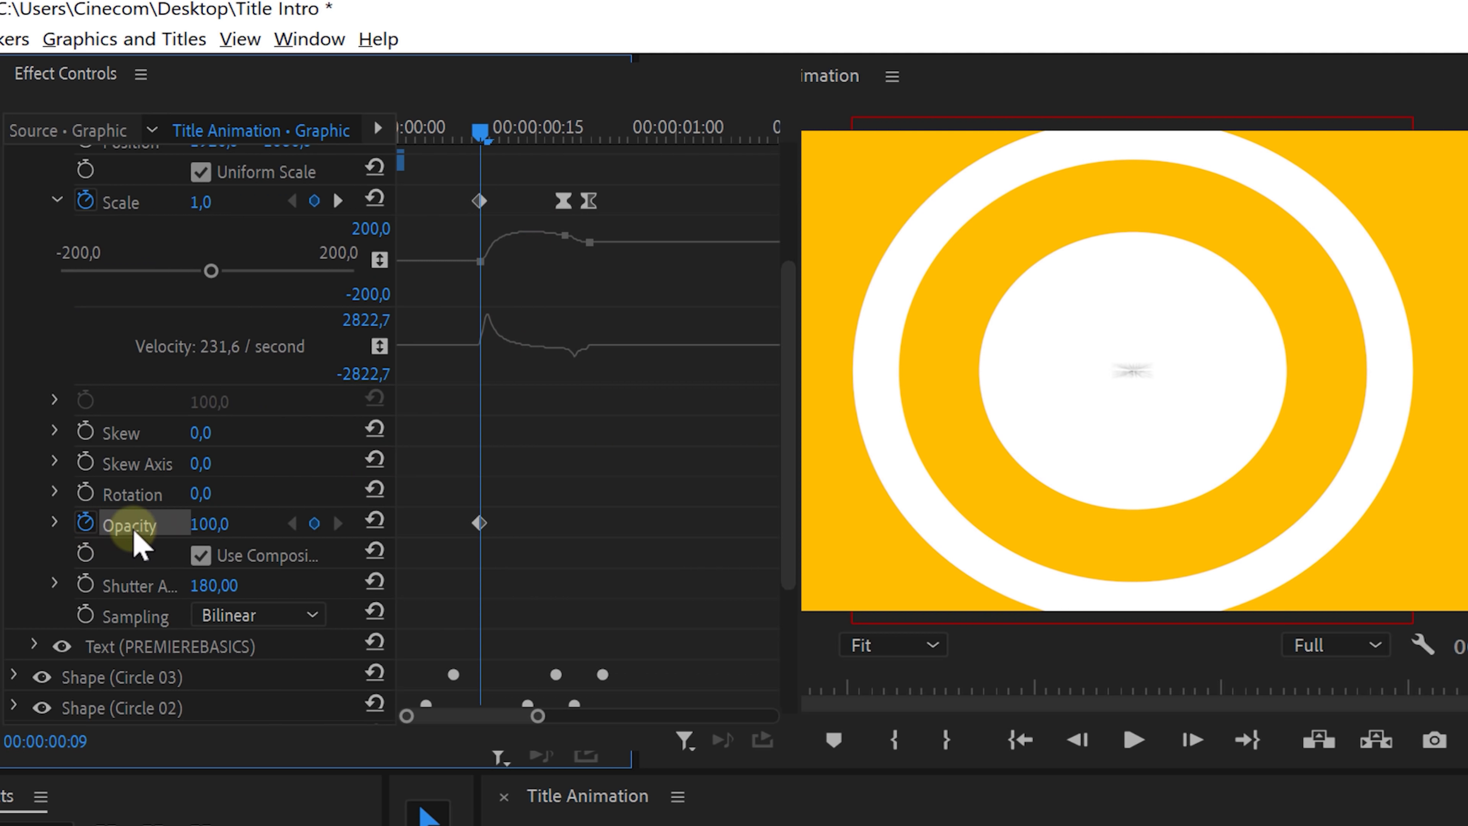
- Keyframe the title's opacity from 0 to 100 over one frame and add a 0° Rotation keyframe
key("Left")
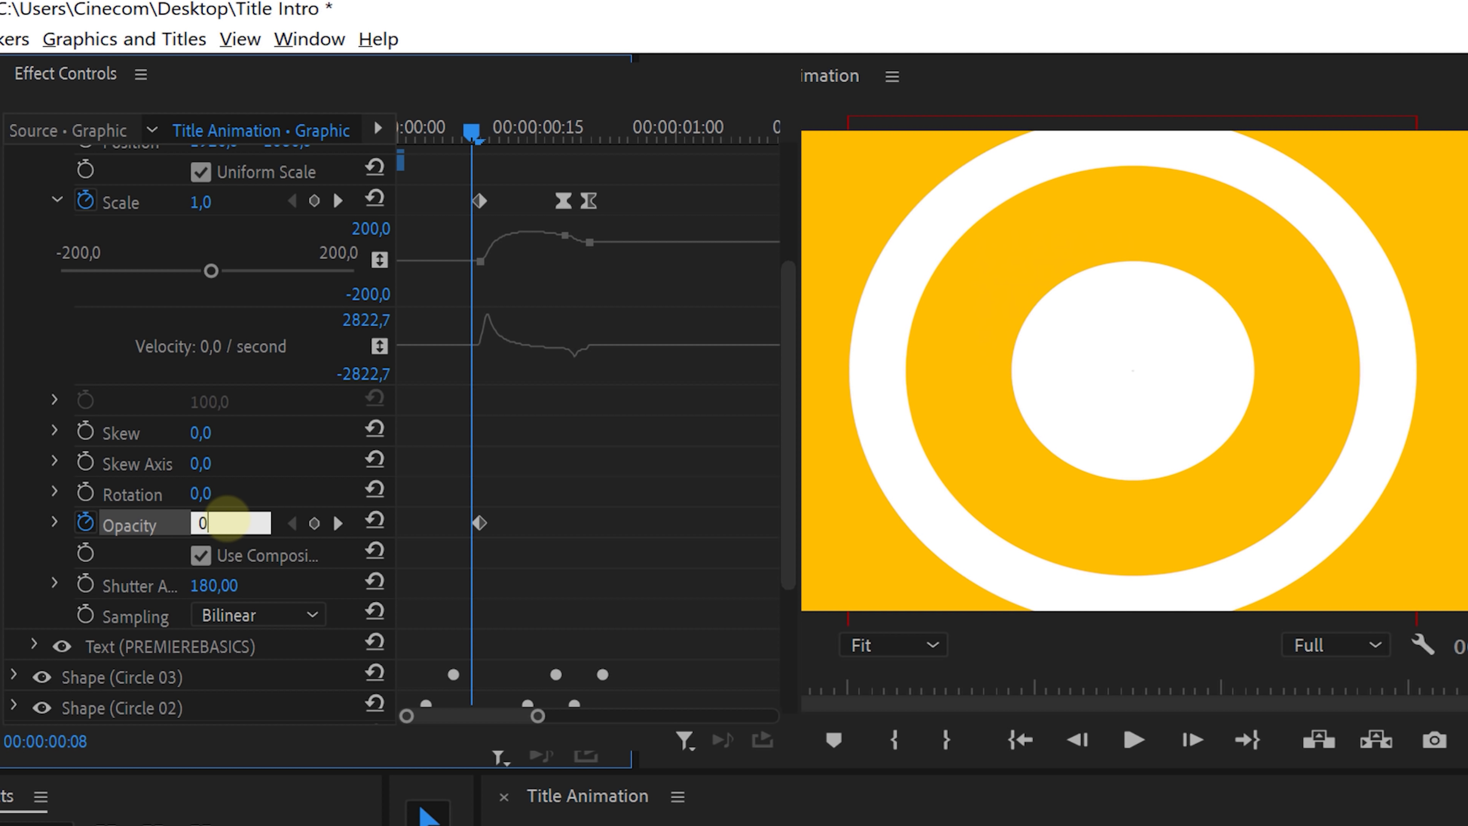
key("Right")
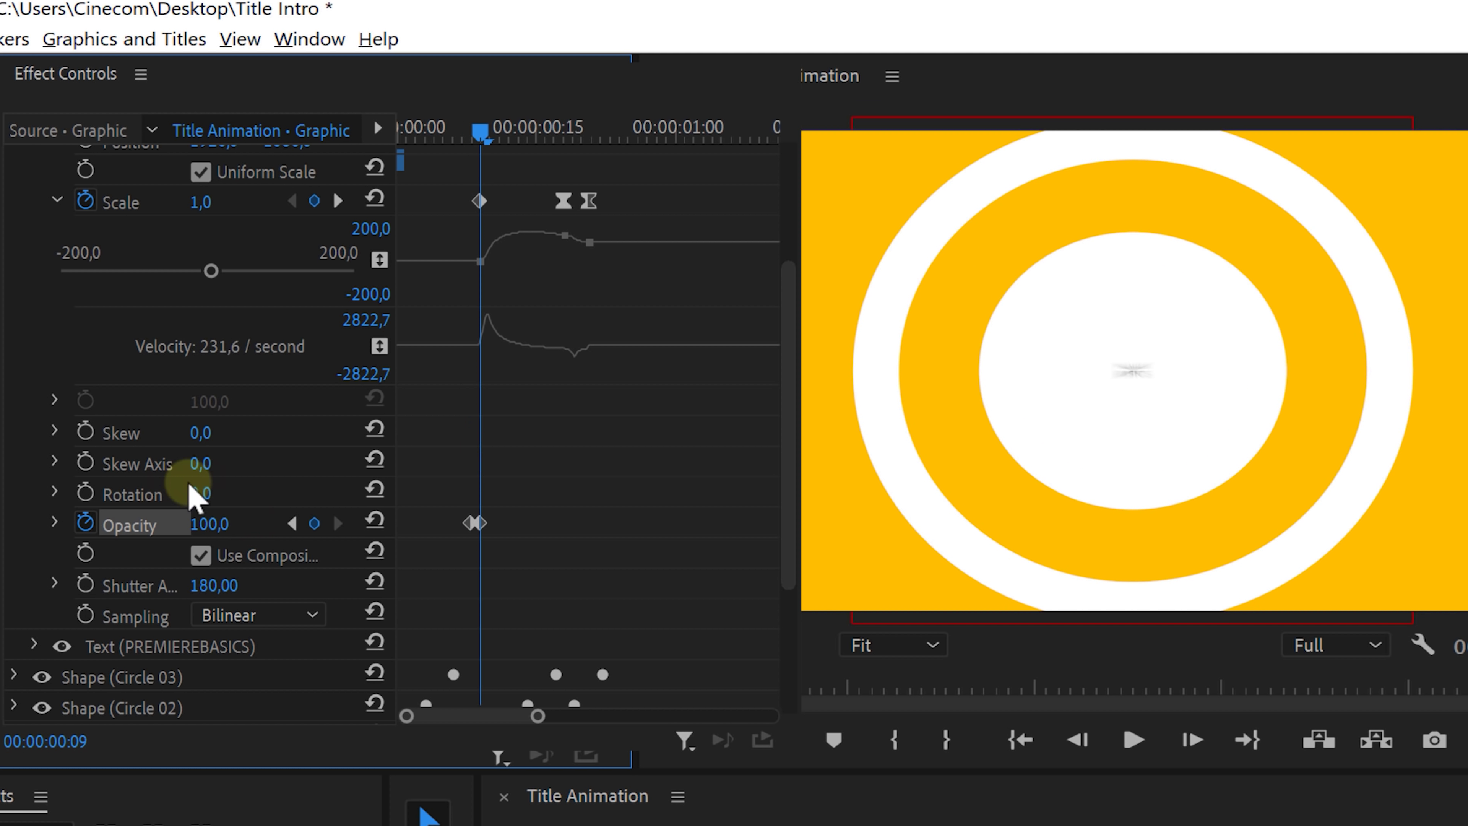
left_click(85, 492)
- Spin the title to 360° where it reaches full size, easing the end of the rotation
left_click_drag(492, 124, 591, 142)
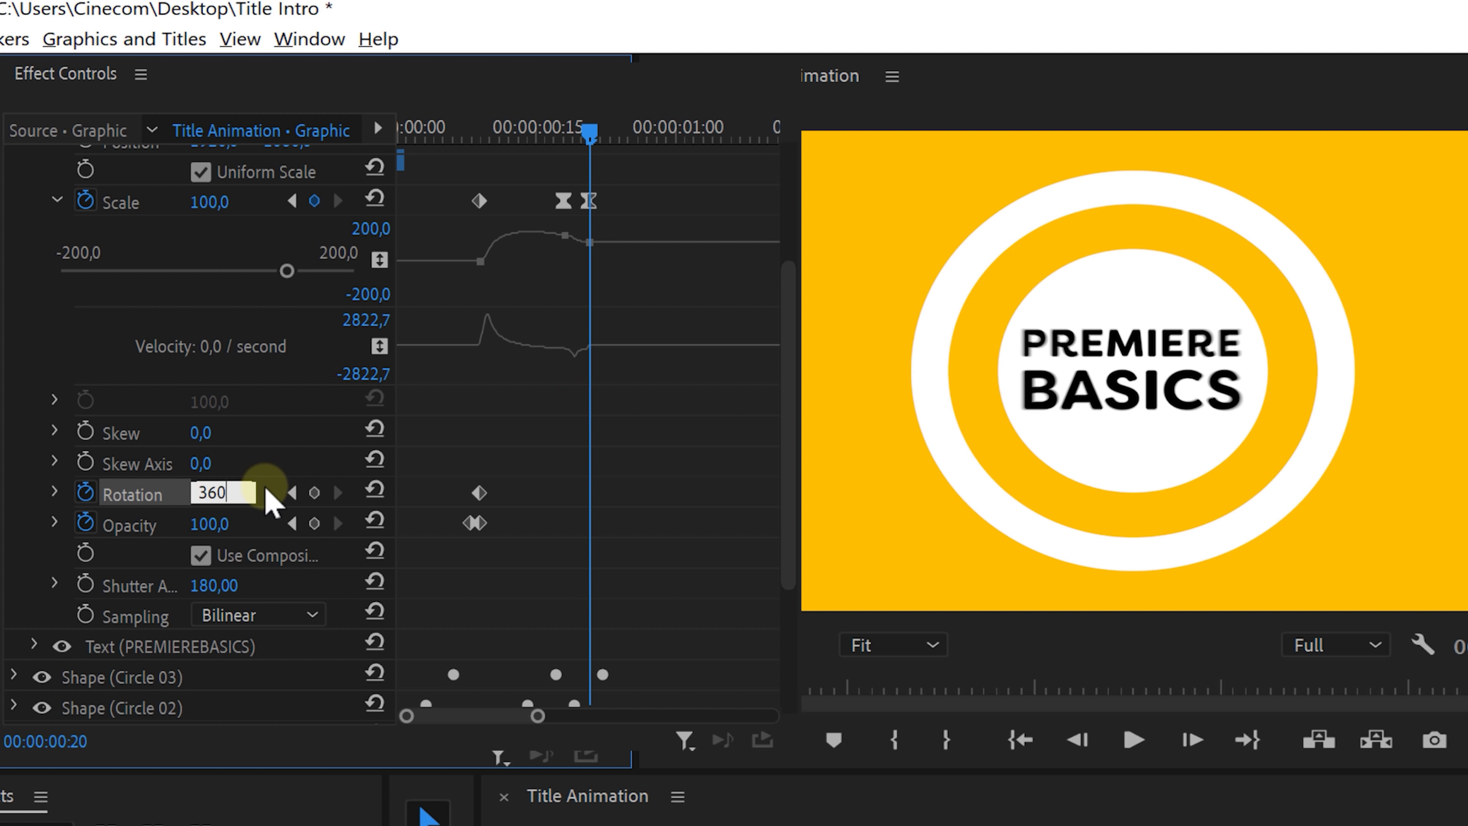
key("Return")
left_click(55, 492)
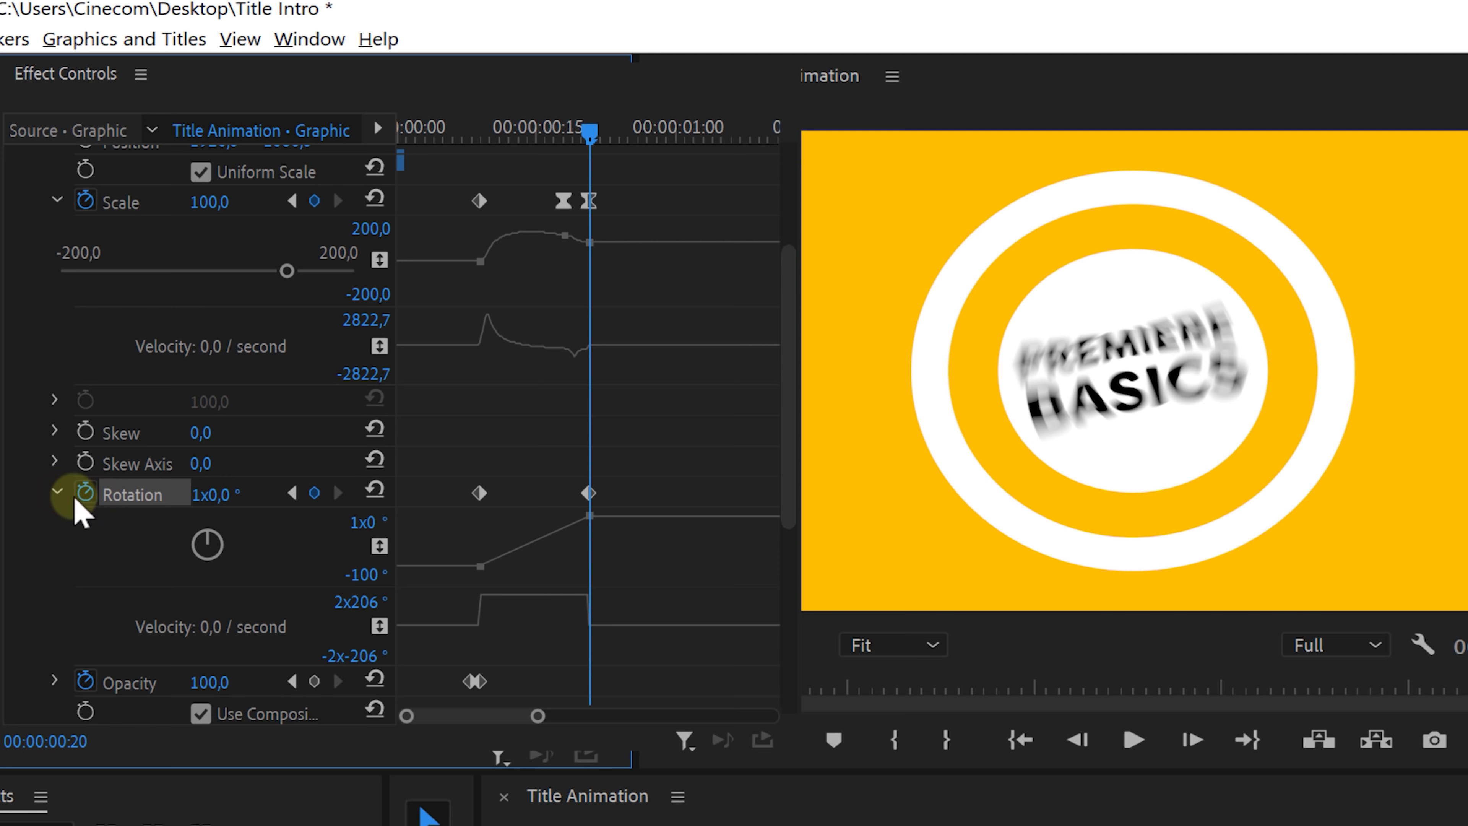
left_click_drag(554, 606, 512, 629)
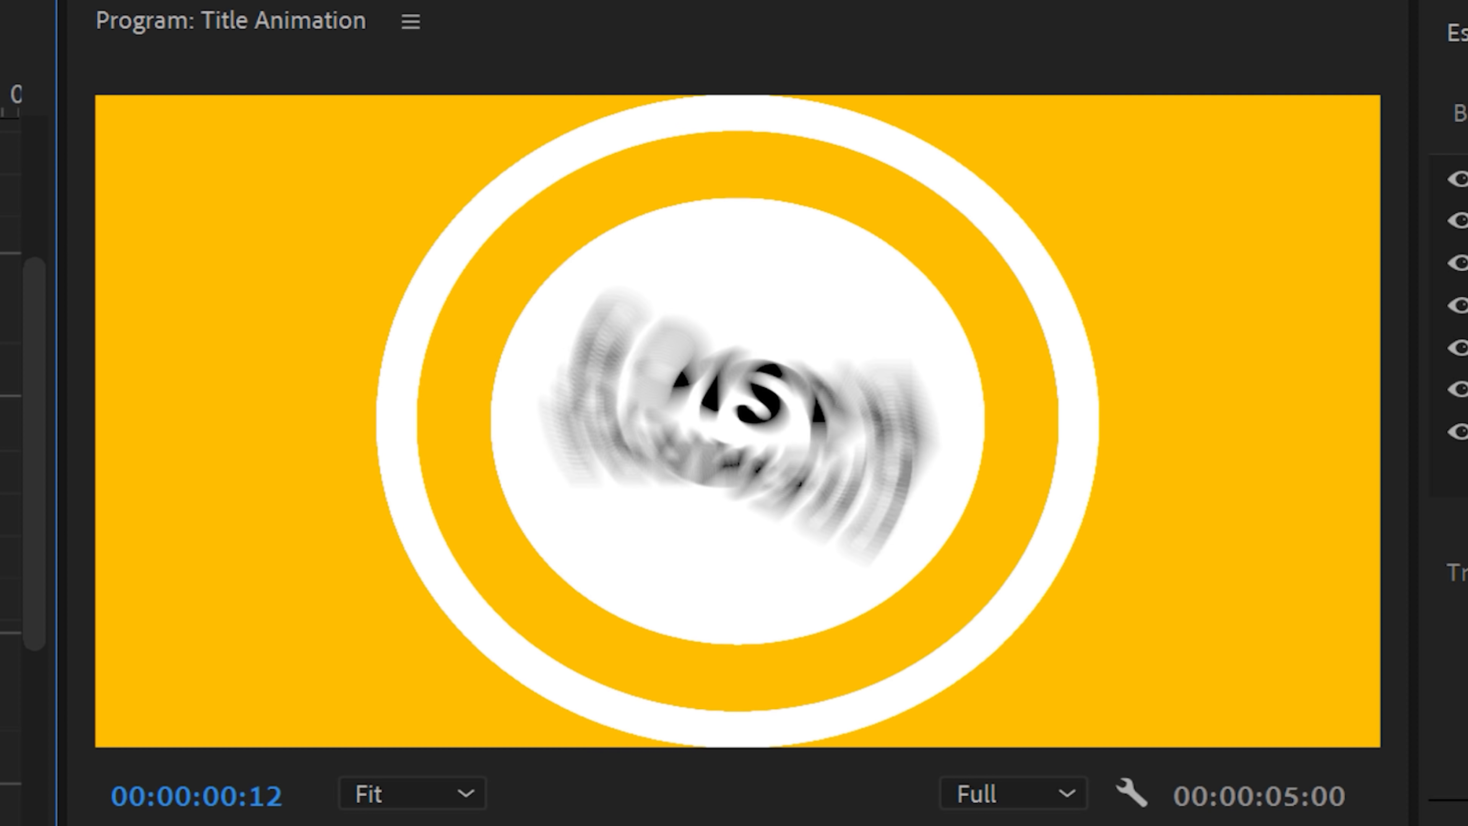